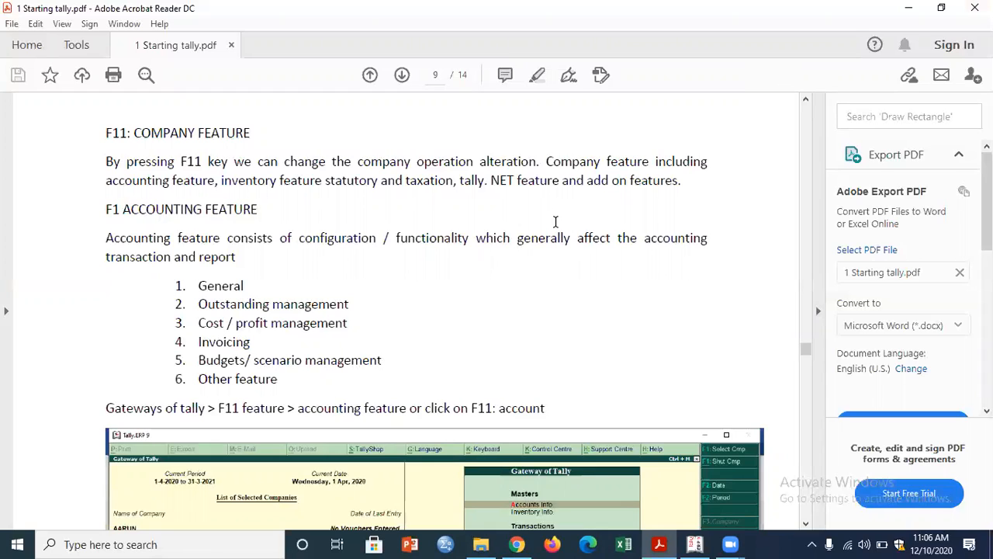
# - Switch to Tally.ERP 9 and quit the program
pyautogui.click(695, 544)
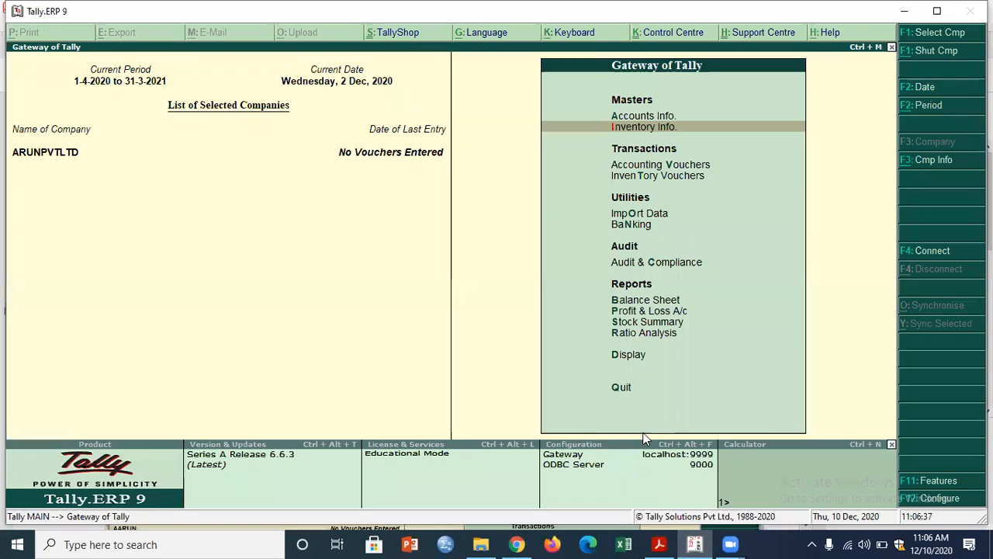
pyautogui.press('Escape')
pyautogui.press('Escape')
pyautogui.press('Escape')
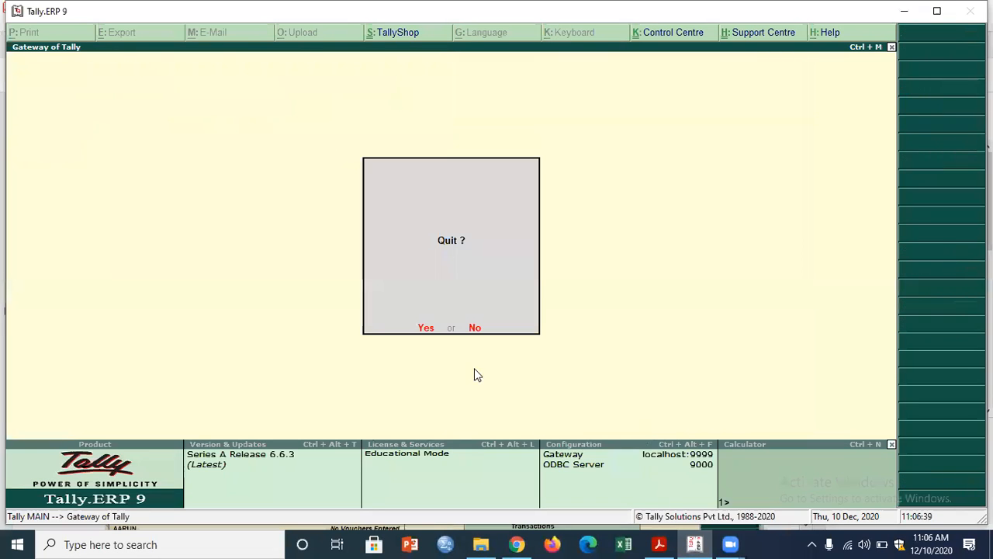
pyautogui.click(421, 329)
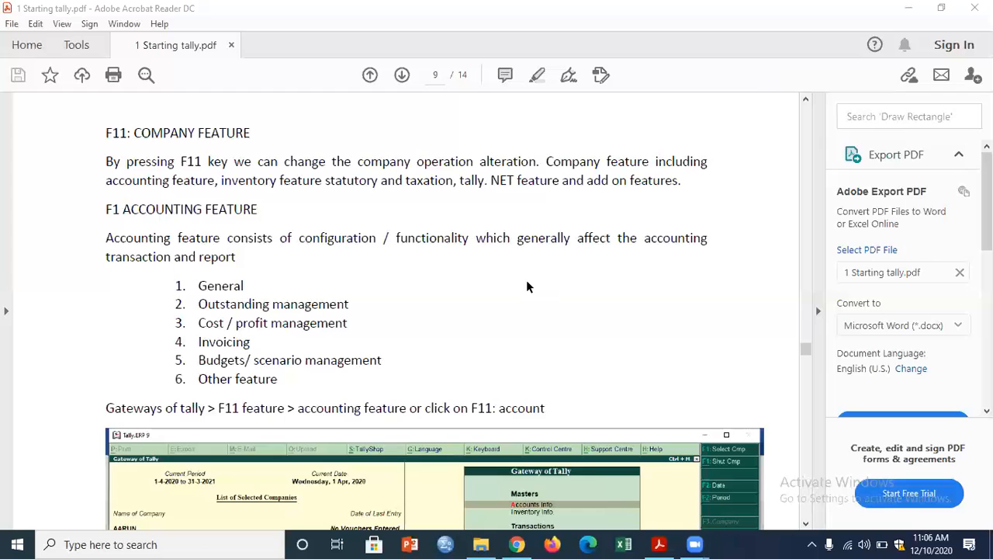
# - Launch Tally.ERP 9 and choose to work in Educational Mode
pyautogui.click(17, 545)
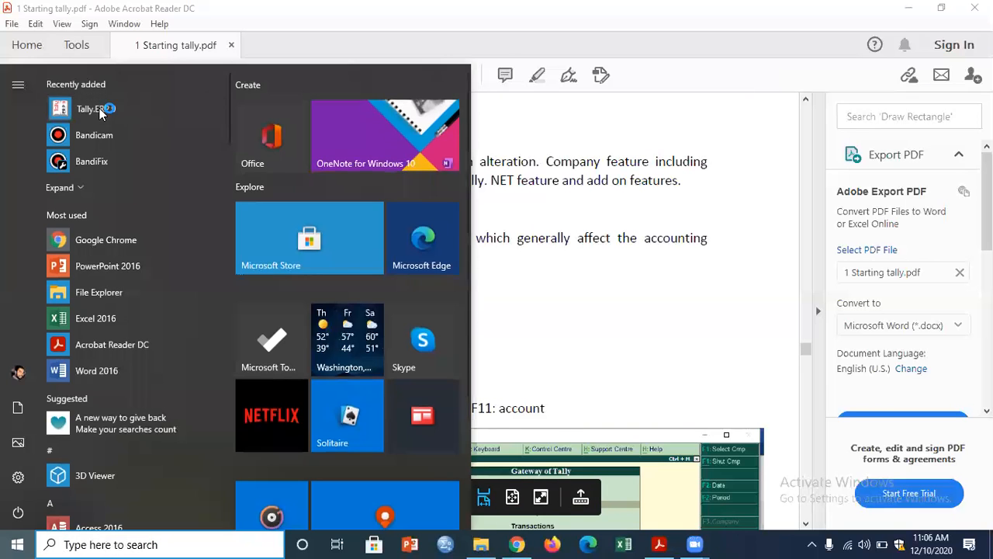
pyautogui.click(99, 108)
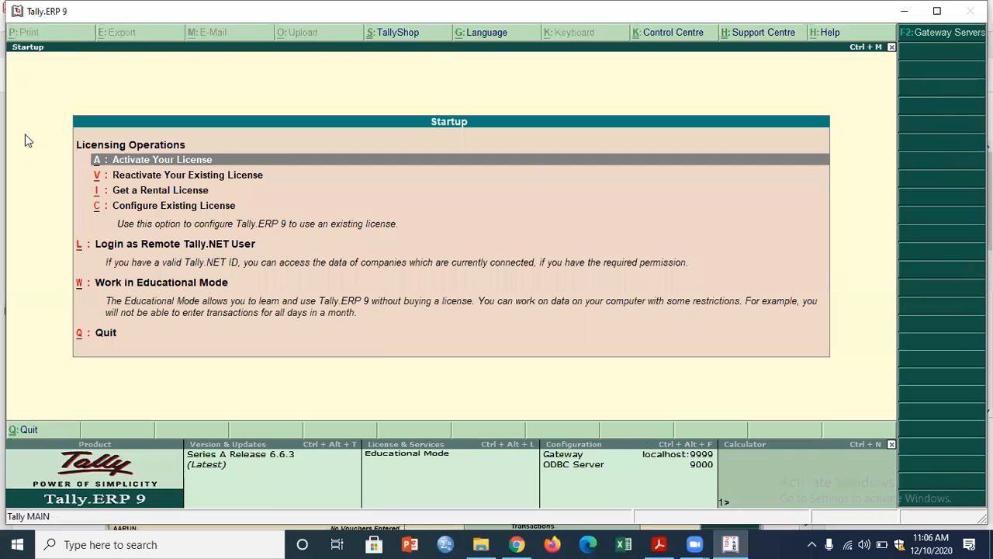
pyautogui.press('Down')
pyautogui.press('Down')
pyautogui.press('Down')
pyautogui.press('Down')
pyautogui.press('Return')
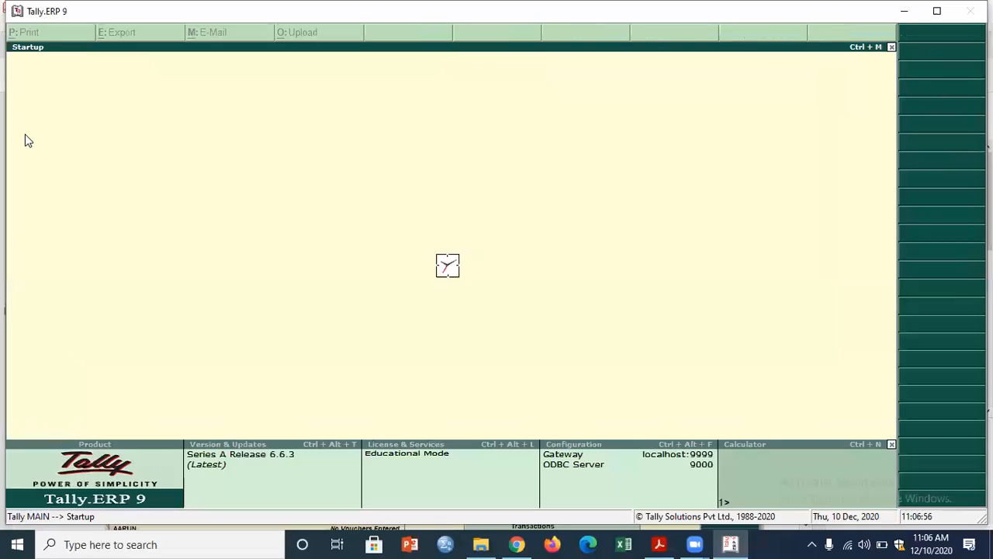
pyautogui.press('Return')
# - Select the encrypted company numbered 10003 from the list of companies for loading
pyautogui.press('Down')
pyautogui.press('Up')
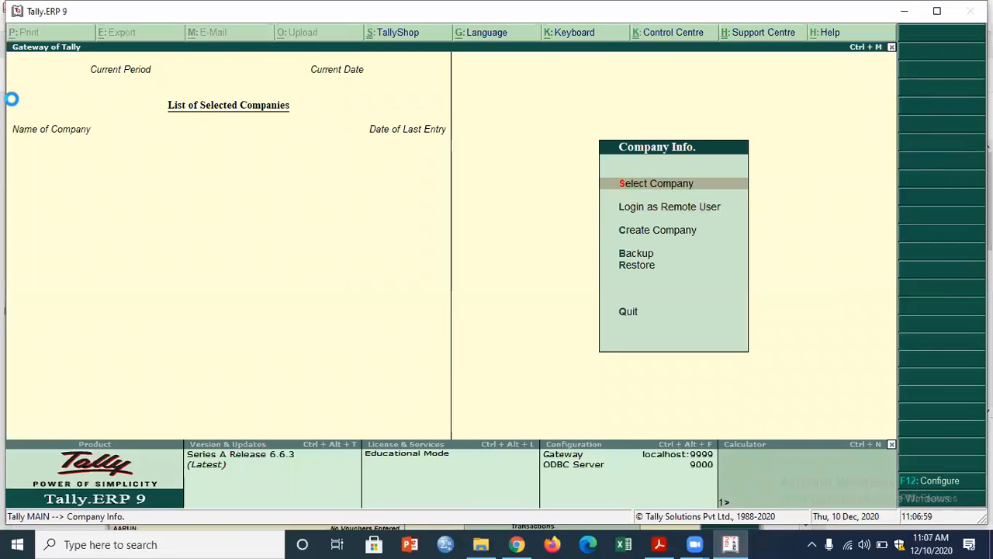
pyautogui.press('Return')
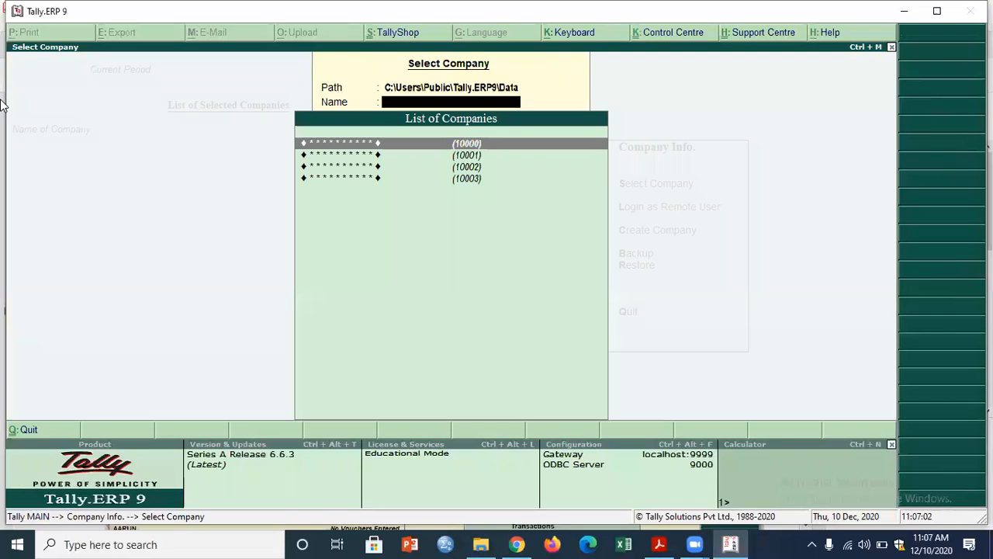
pyautogui.press('Down')
pyautogui.press('Down')
pyautogui.press('Down')
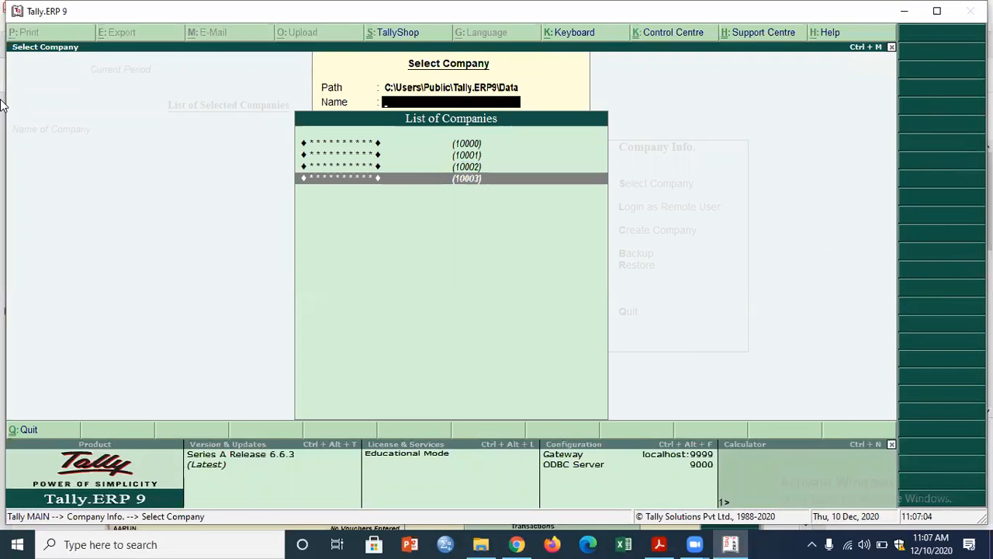
pyautogui.press('Return')
# - Unlock the company with its TallyVault password and log in with the user name and user password
pyautogui.write('********')
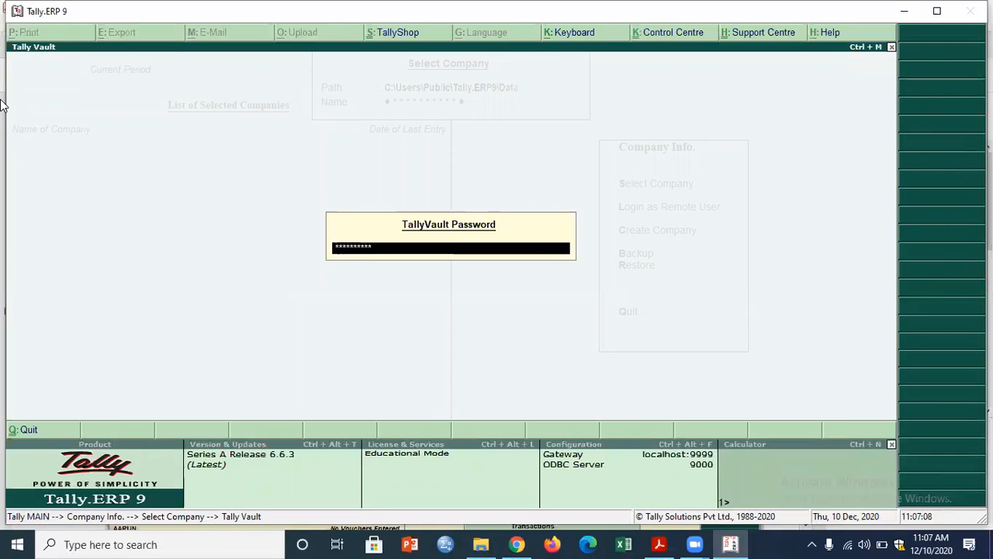
pyautogui.press('Return')
pyautogui.write('arun')
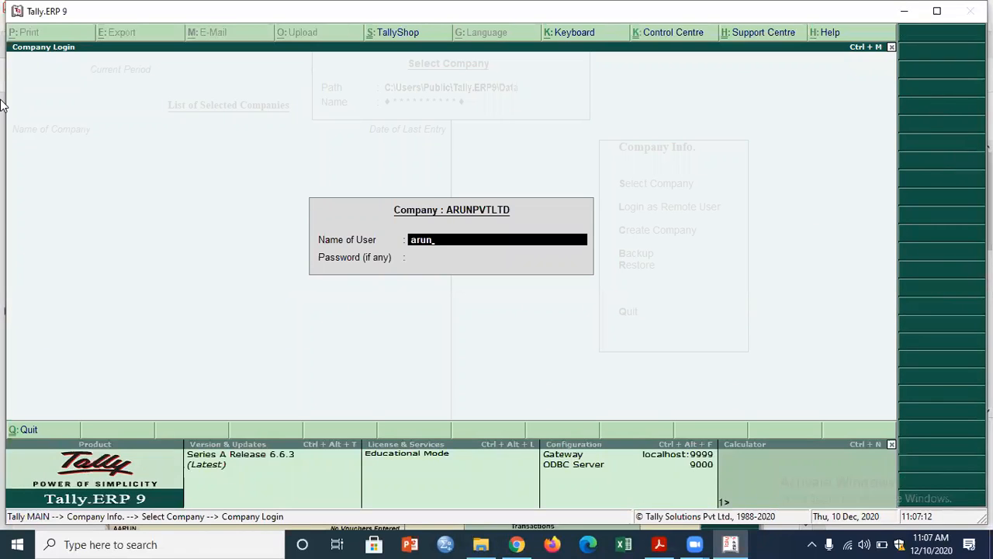
pyautogui.press('Return')
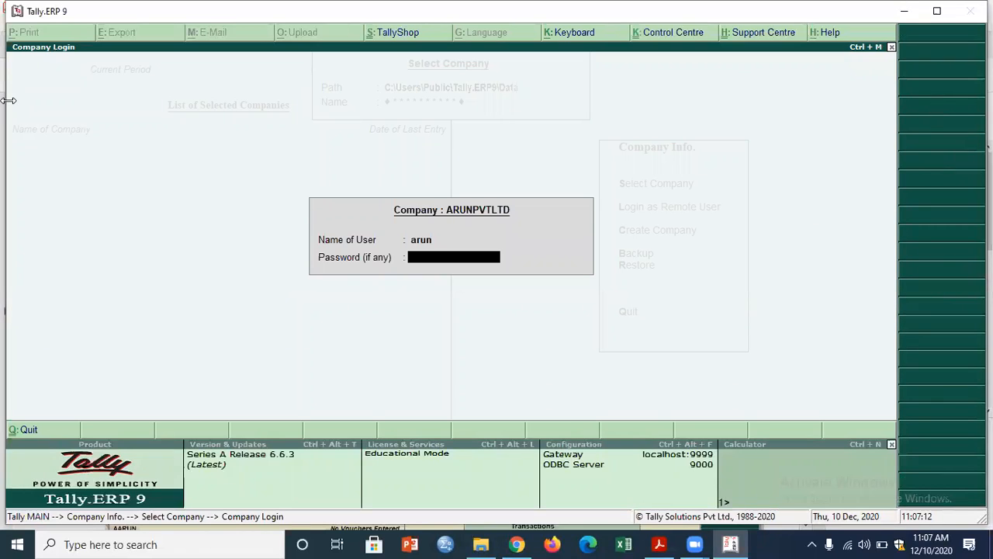
pyautogui.write('**********')
pyautogui.press('Return')
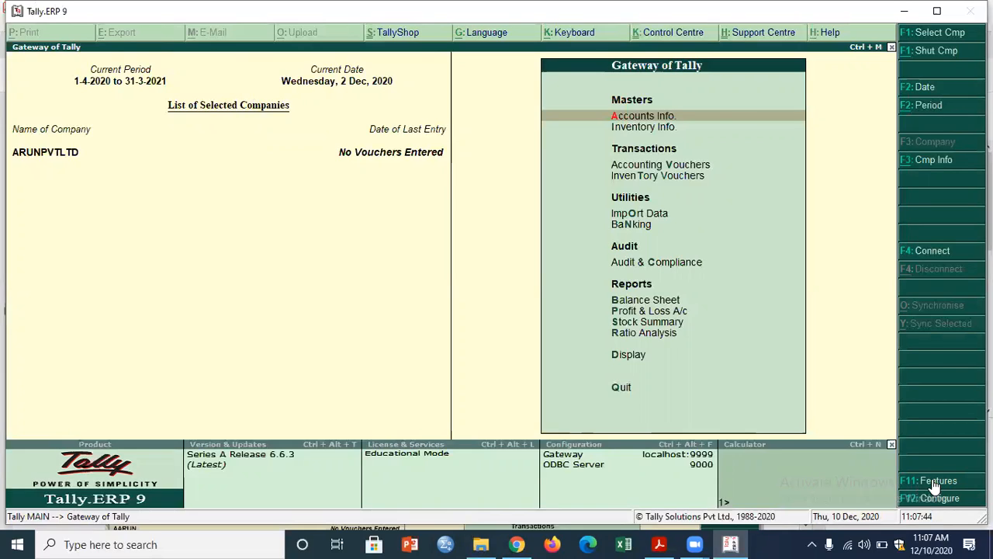
# - Check the PDF notes on company features, return to Tally.ERP 9 and open the company's Accounting Features
pyautogui.hotkey('alt', 'Tab')
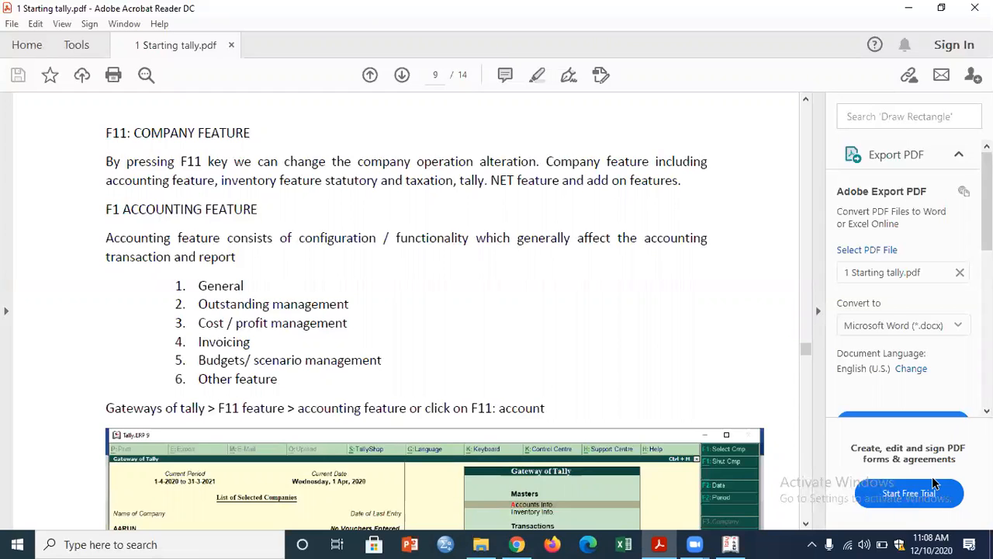
pyautogui.hotkey('alt', 'Tab')
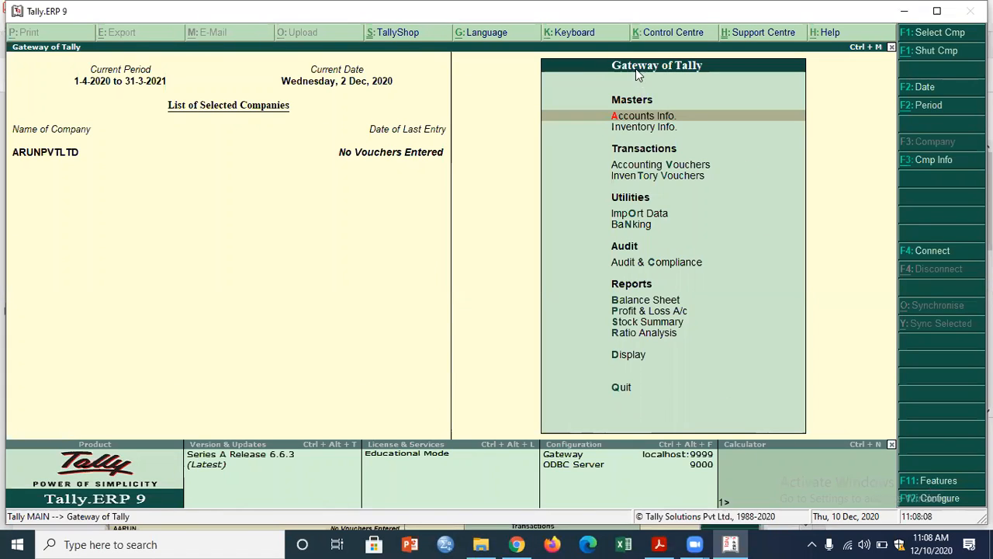
pyautogui.click(943, 481)
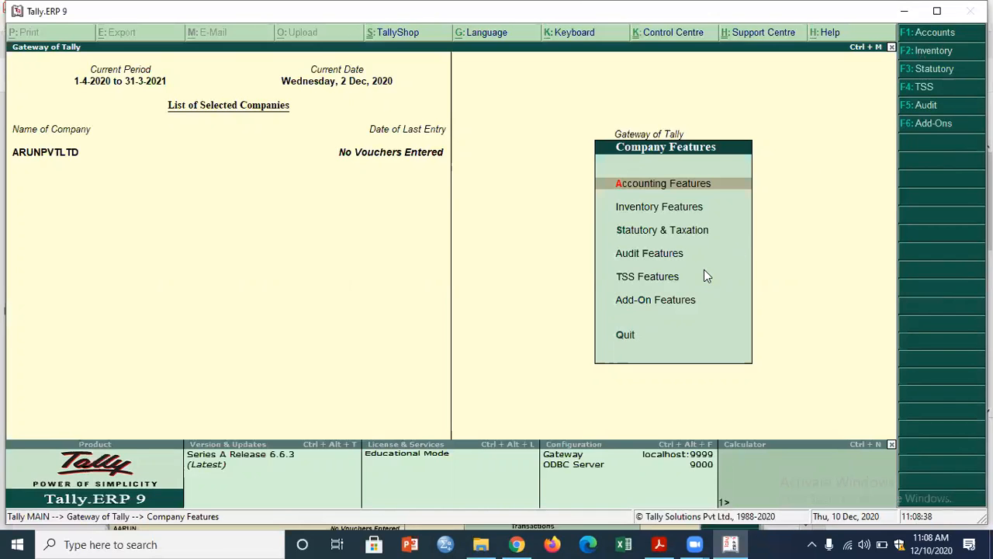
pyautogui.press('Return')
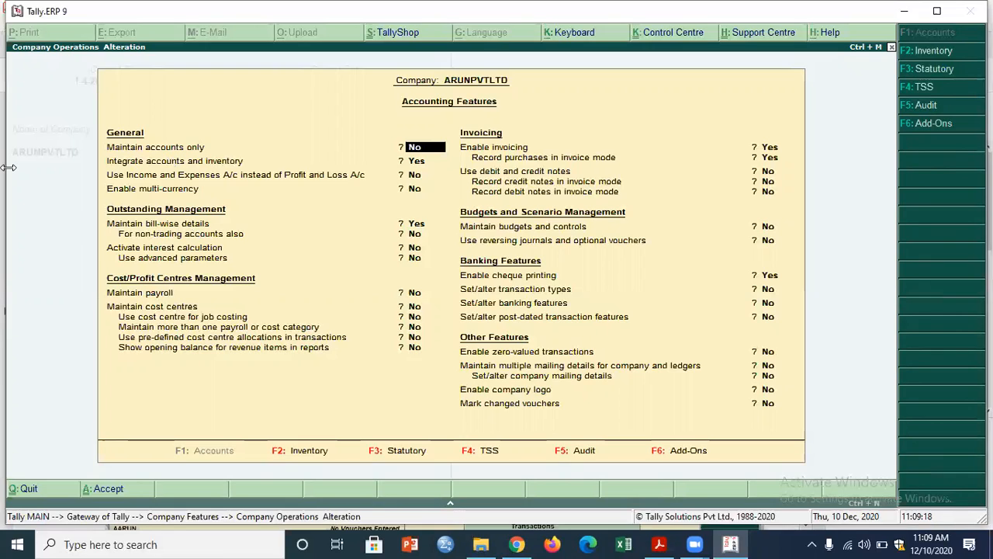
# - Review the General and Outstanding Management options of the Accounting Features one by one, keeping their current settings
pyautogui.press('Return')
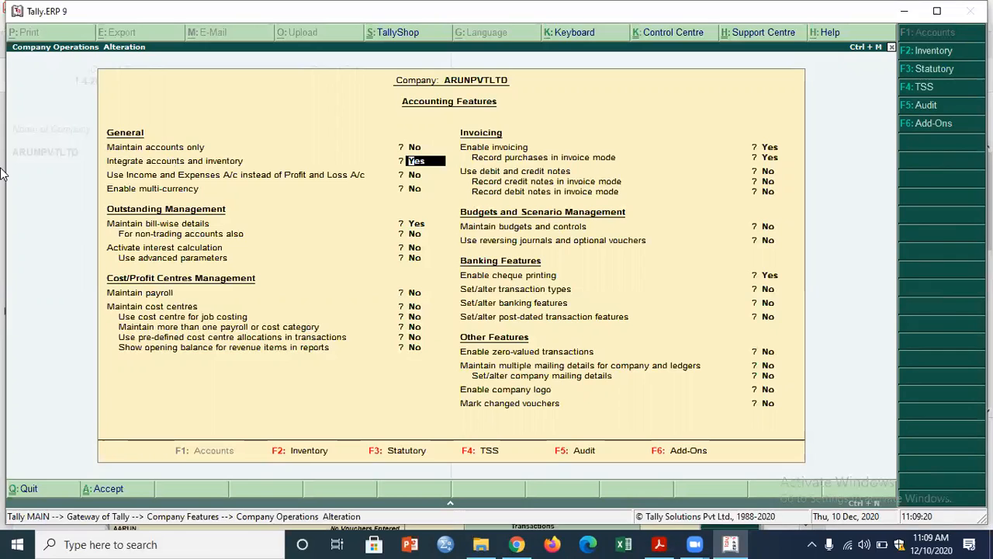
pyautogui.press('Return')
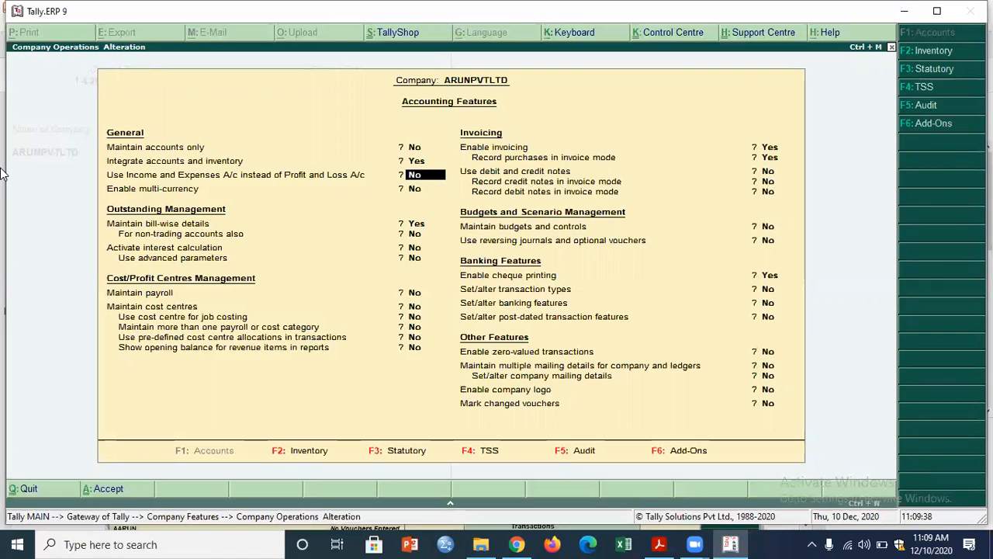
pyautogui.press('Return')
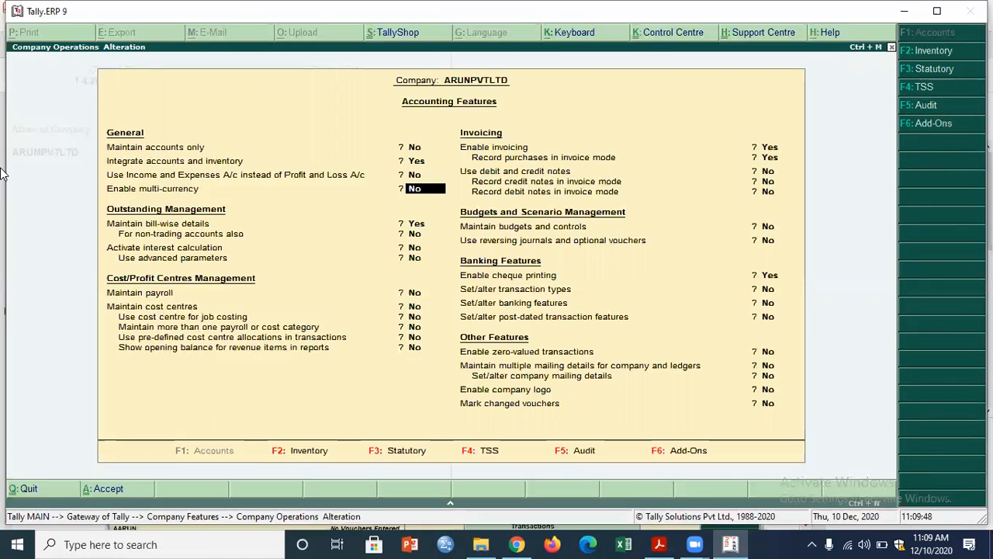
pyautogui.press('Return')
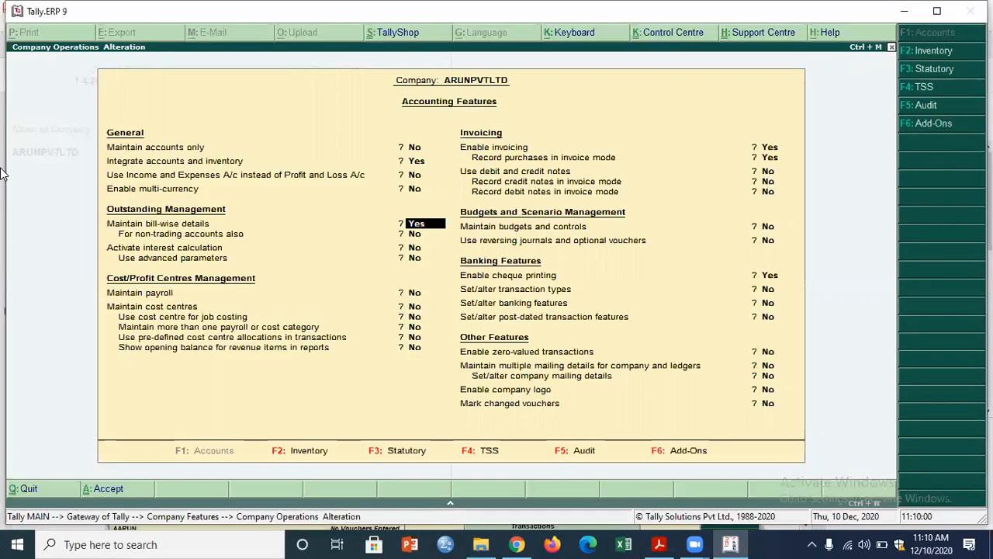
pyautogui.press('Return')
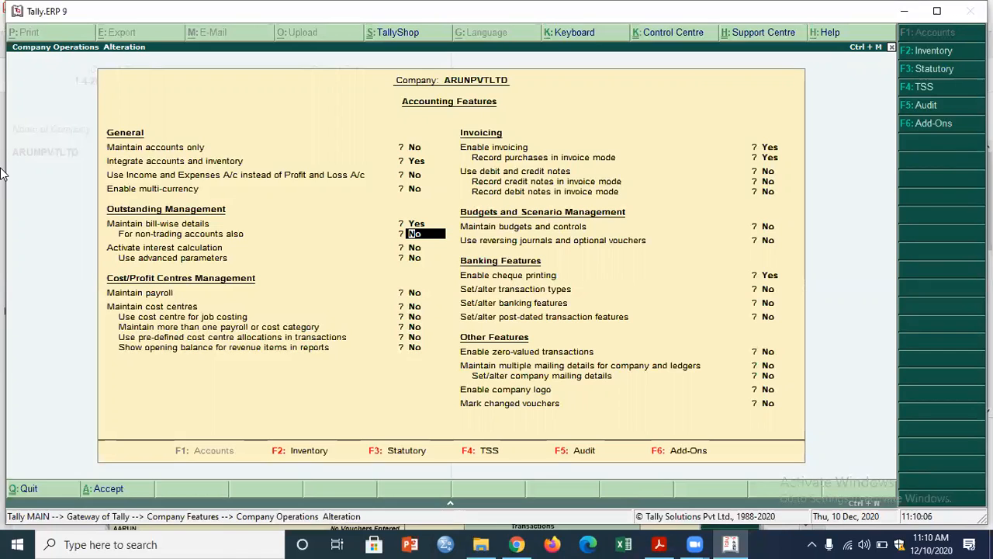
pyautogui.press('Return')
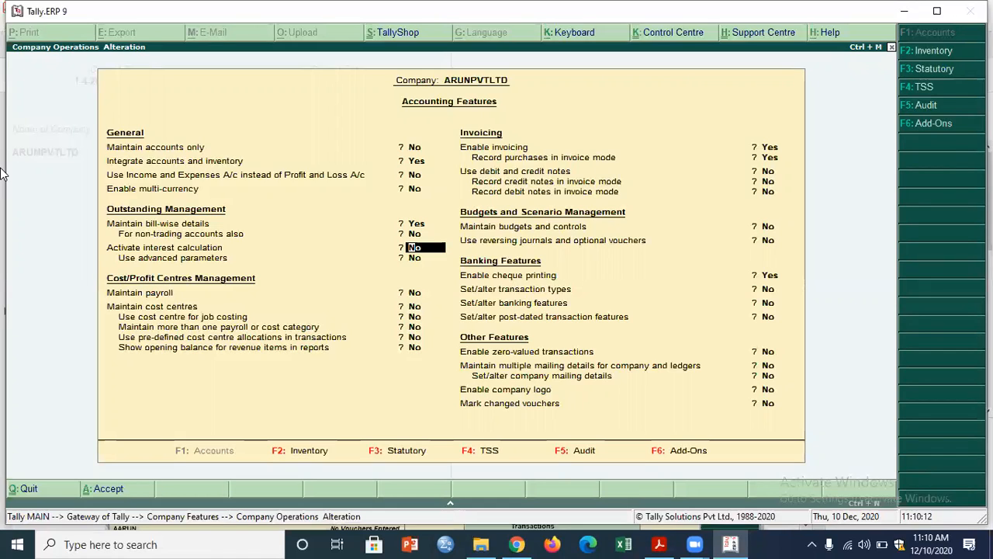
pyautogui.press('Return')
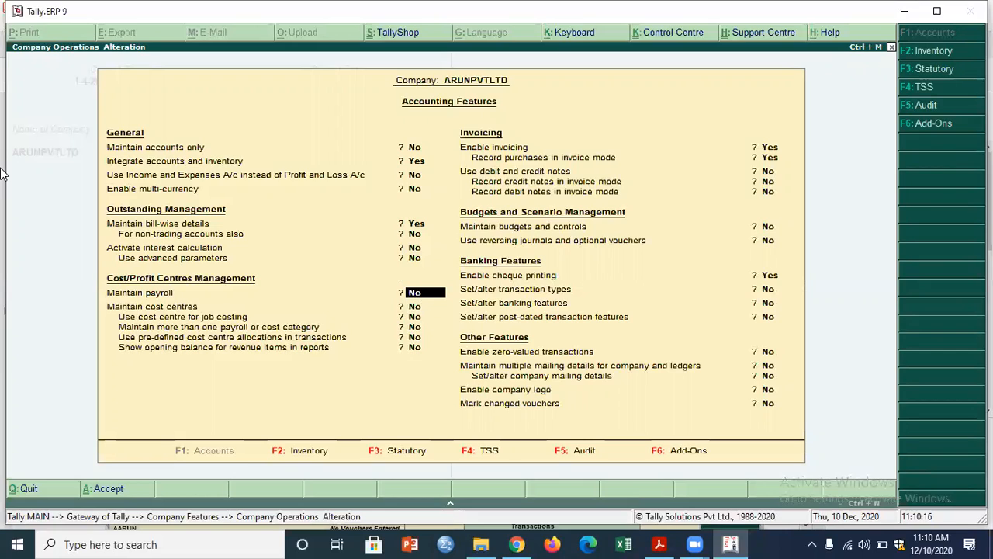
pyautogui.press('Up')
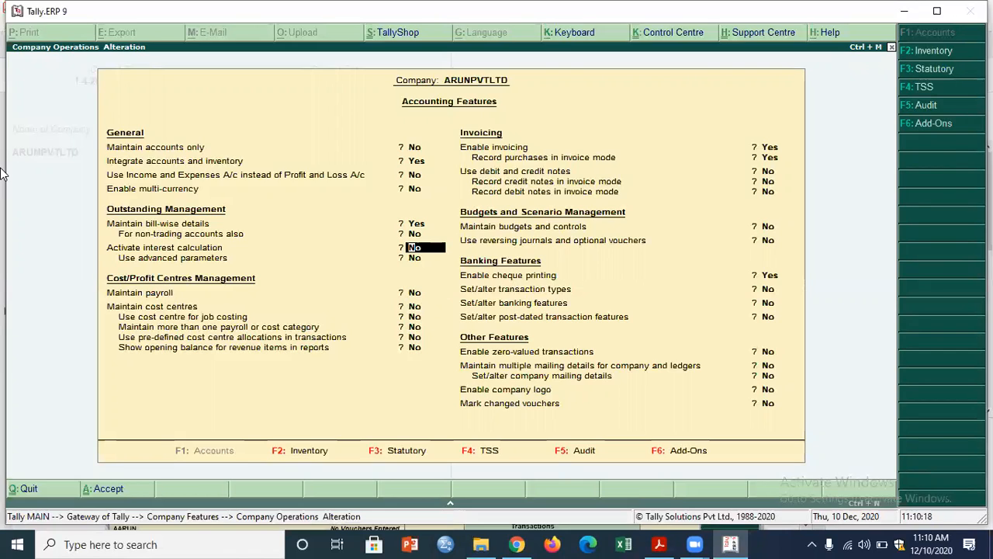
pyautogui.press('Return')
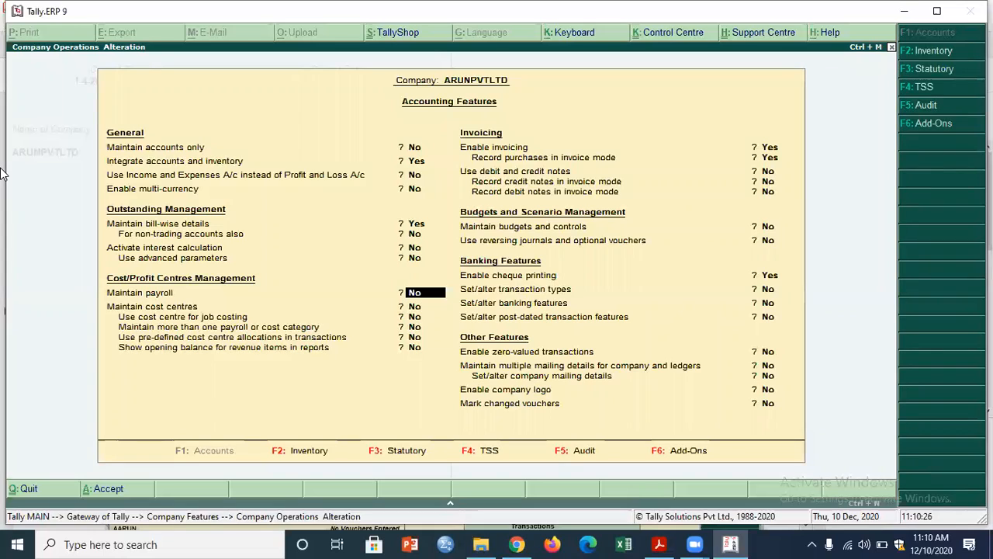
# - Review the Cost/Profit Centres Management and Invoicing options of the Accounting Features, keeping their current settings
pyautogui.press('Return')
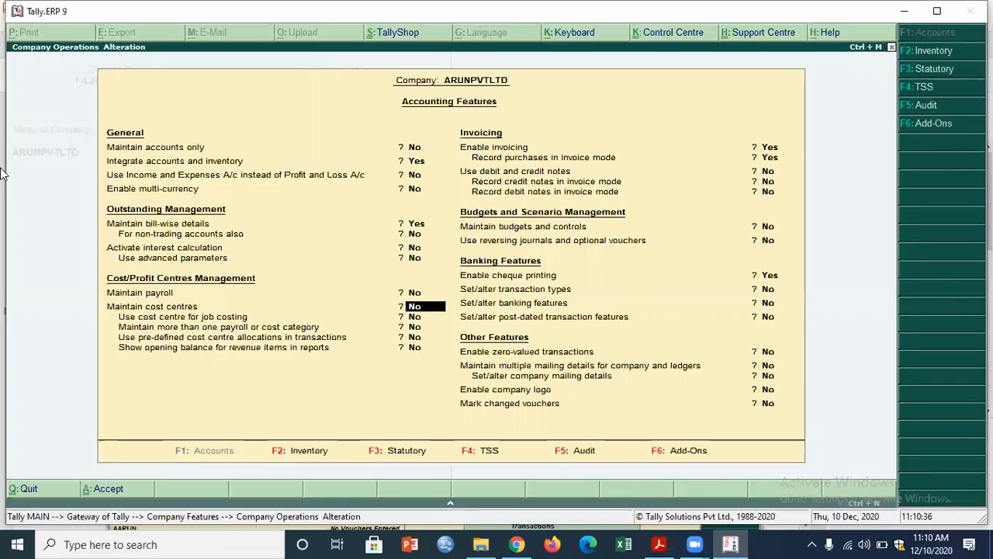
pyautogui.press('Return')
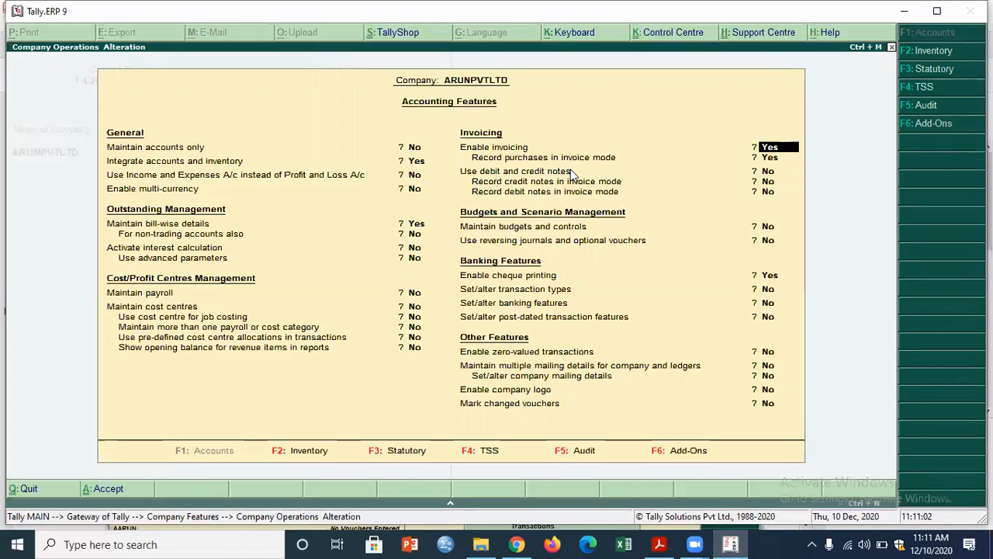
pyautogui.press('Return')
pyautogui.press('Return')
pyautogui.press('Return')
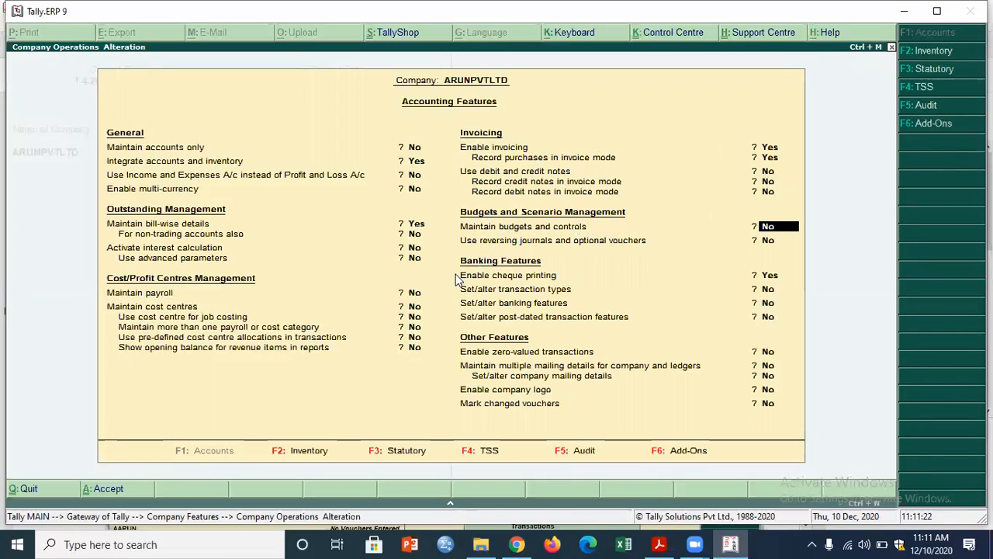
# - Go through the Budgets and Scenario Management and Banking Features options of the Accounting Features, keeping their current settings
pyautogui.press('Return')
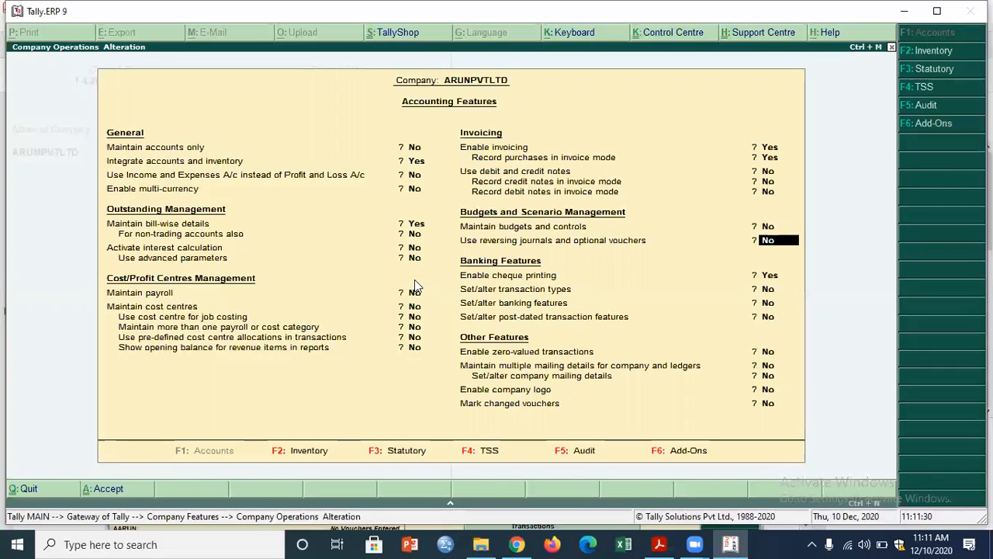
pyautogui.press('Return')
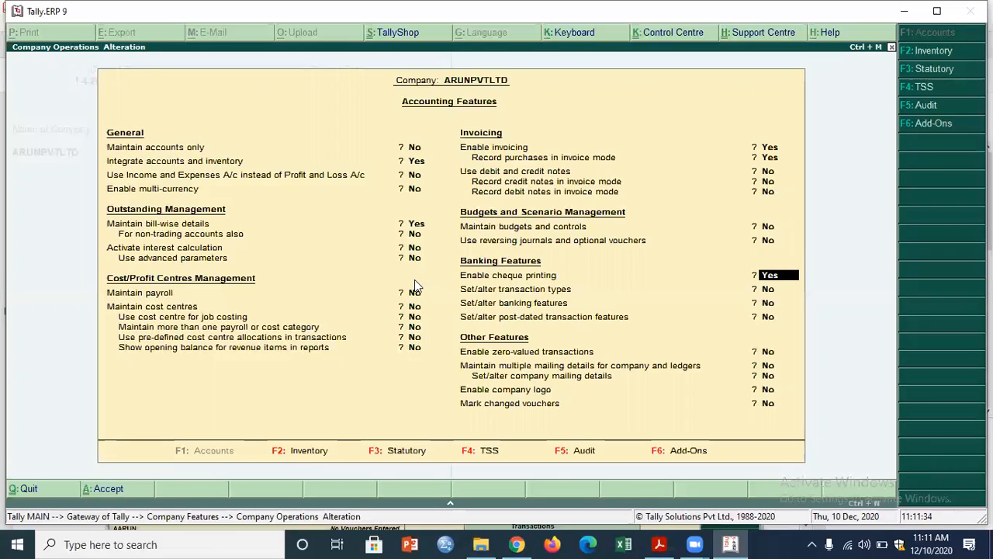
pyautogui.press('Return')
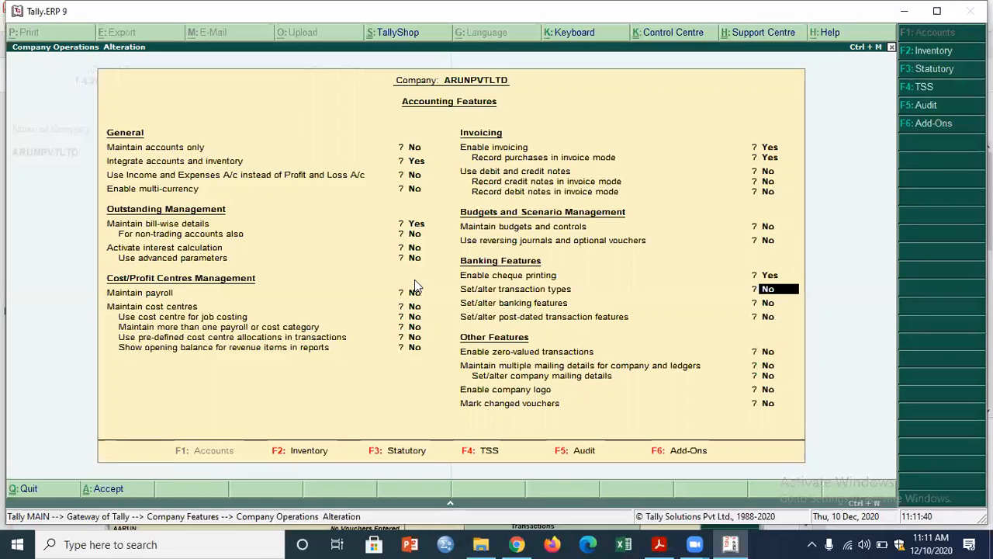
pyautogui.press('Return')
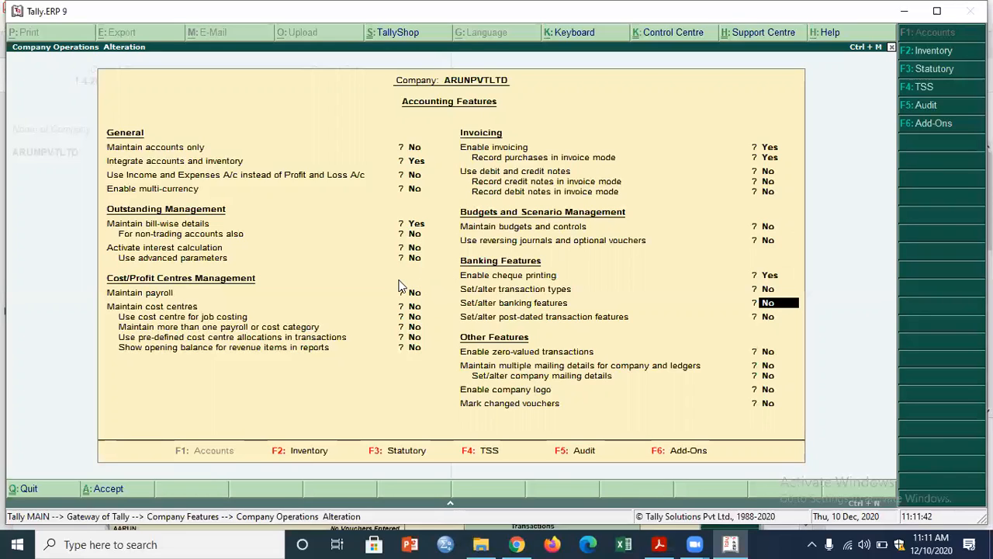
pyautogui.press('Return')
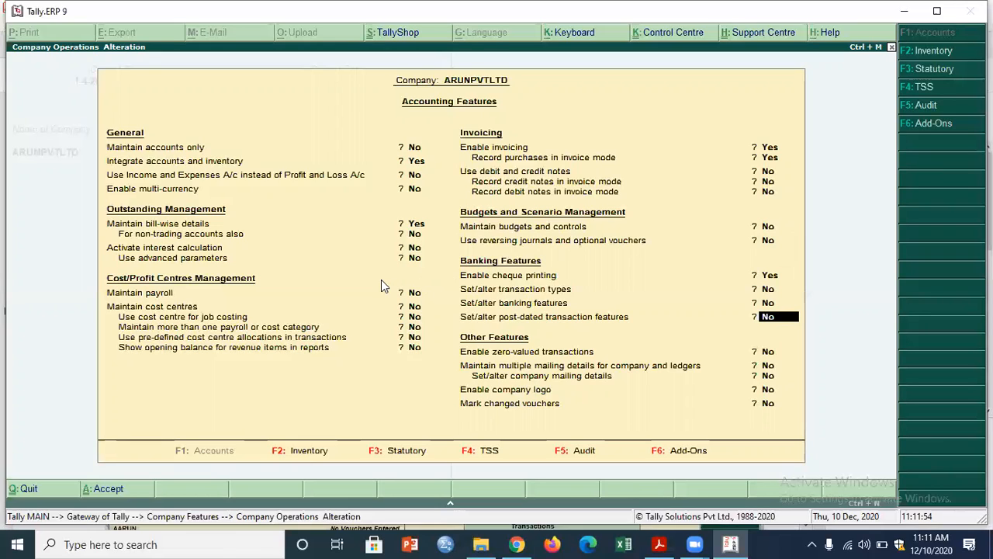
pyautogui.press('Return')
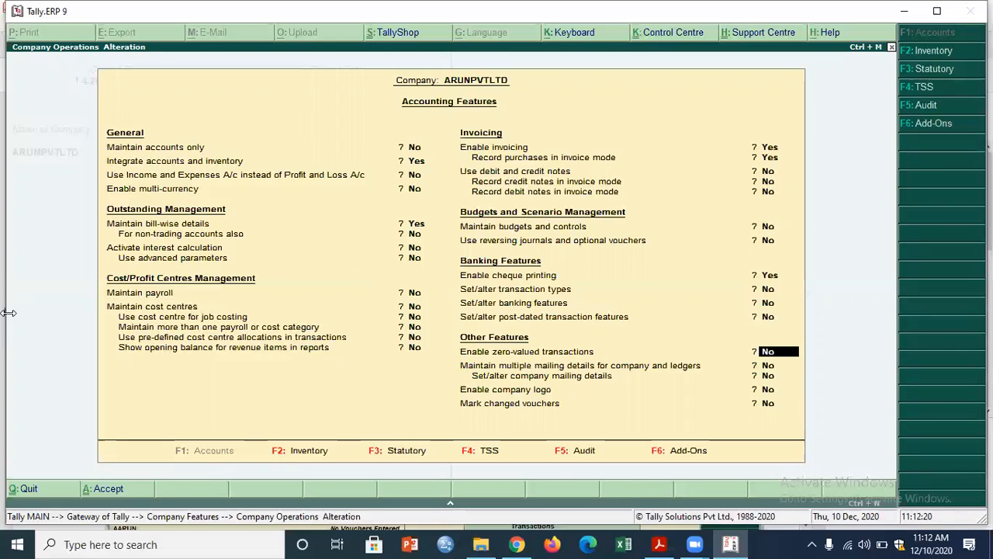
# - Review the Other Features options of the Accounting Features and quit the screen without saving
pyautogui.press('Return')
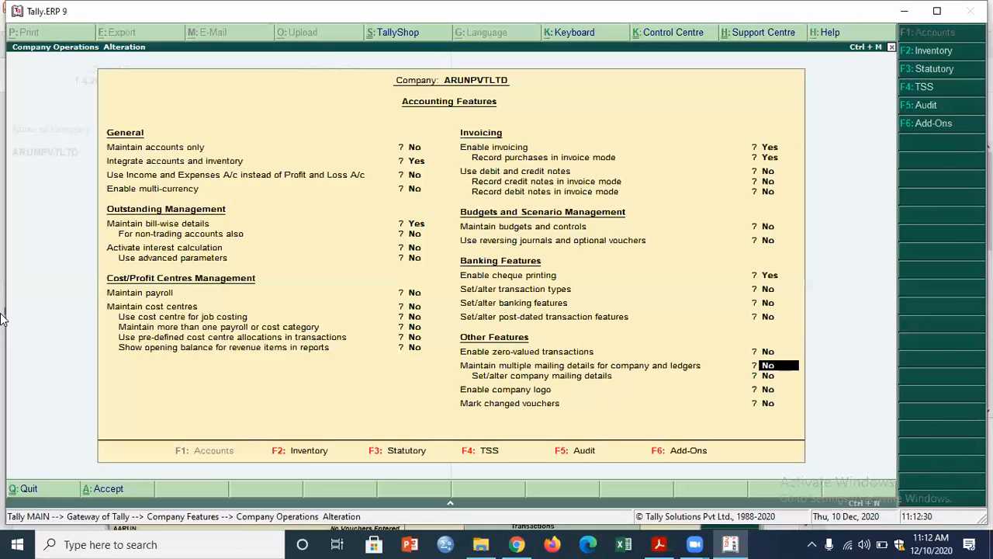
pyautogui.press('Return')
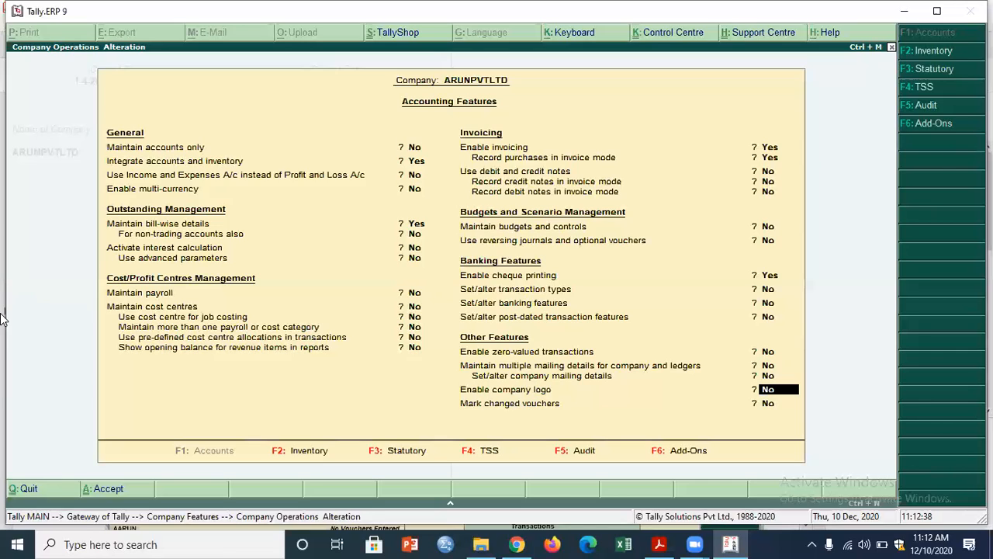
pyautogui.press('Return')
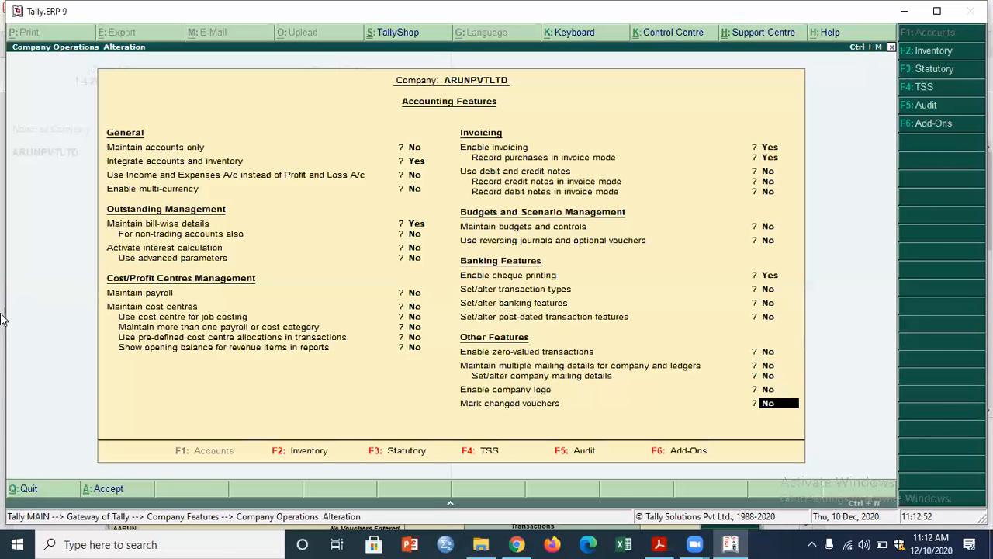
pyautogui.press('Escape')
pyautogui.press('Escape')
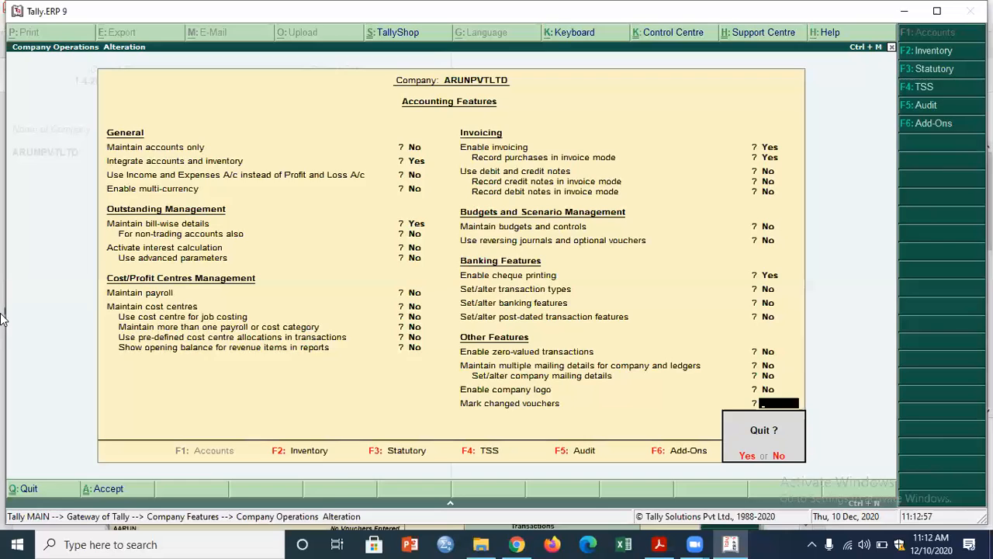
pyautogui.press('y')
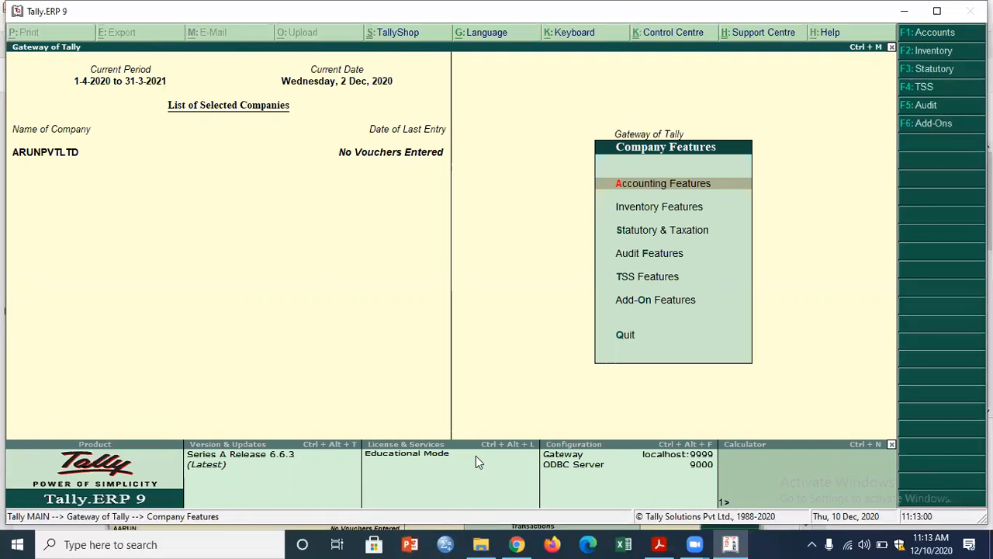
# - Open the company's Inventory Features and review the General options on integrating accounts with inventory and zero-valued transactions
pyautogui.press('Down')
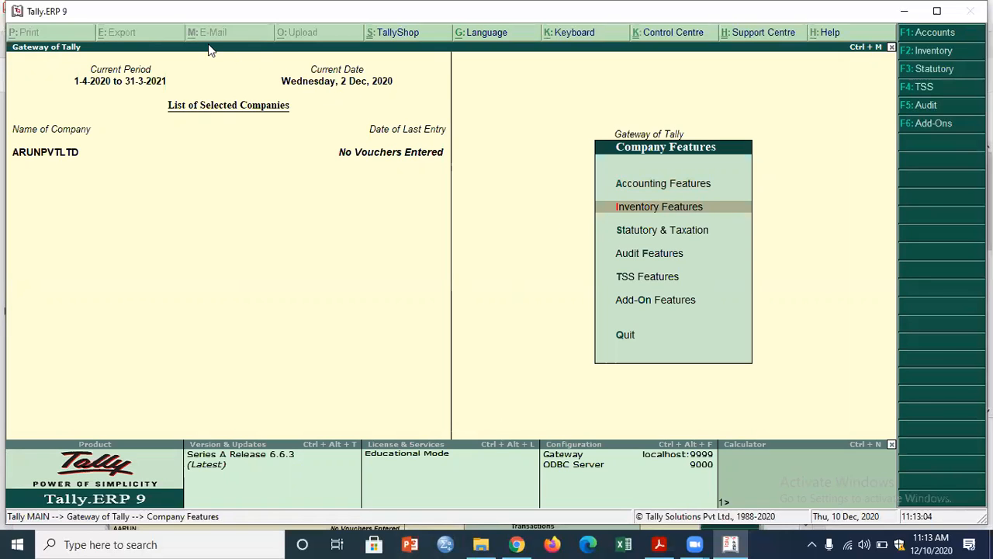
pyautogui.press('Return')
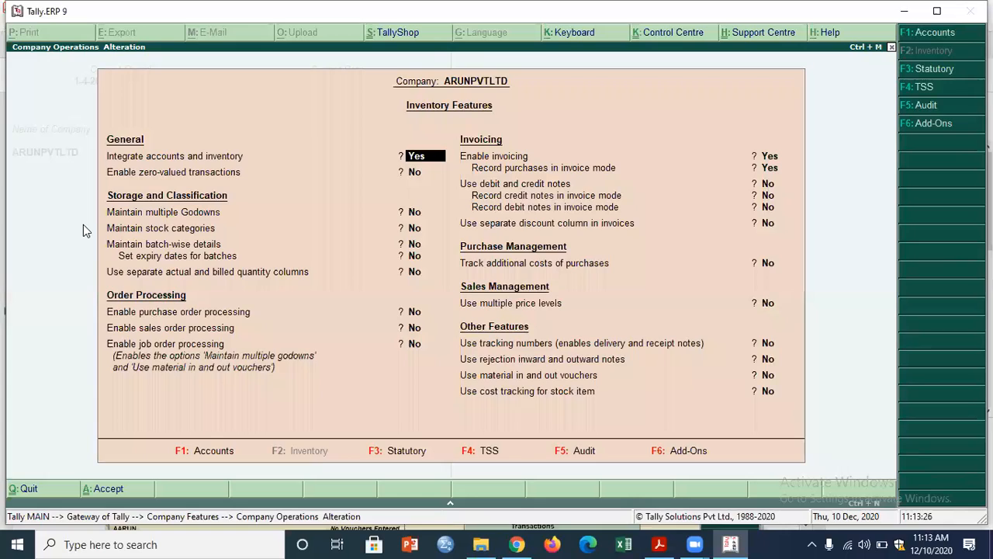
pyautogui.press('Return')
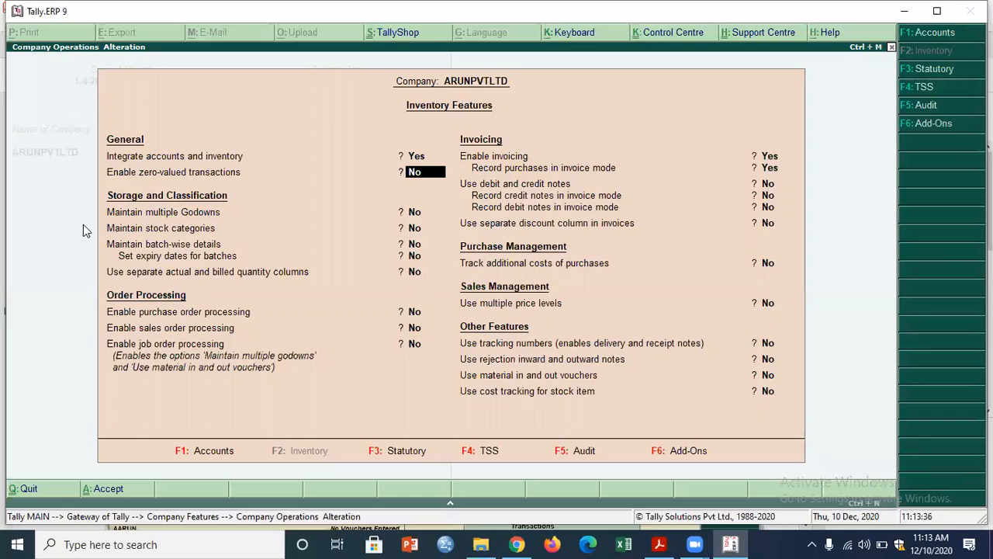
pyautogui.press('Return')
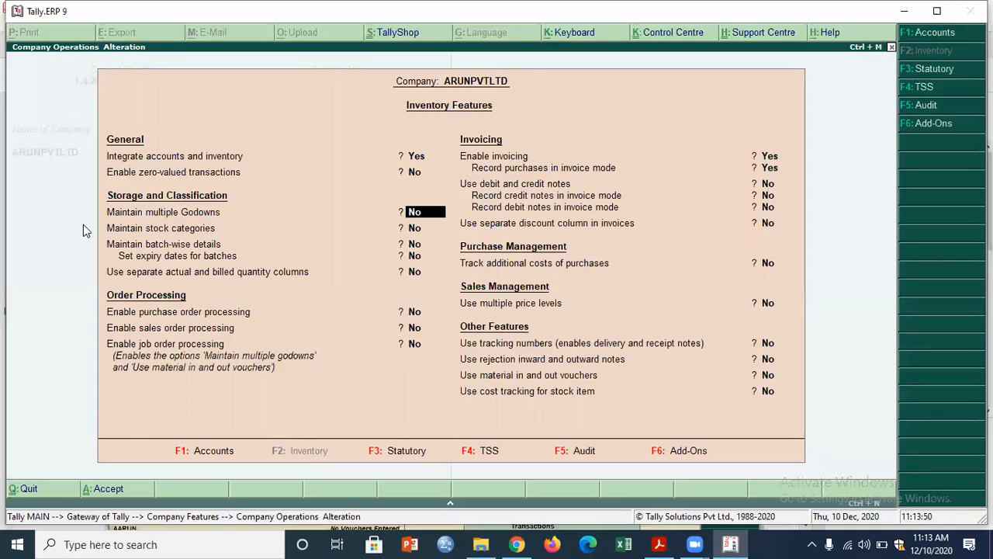
# - Review the Storage and Classification options for godowns, stock categories, batch-wise details and actual and billed quantity columns
pyautogui.press('Return')
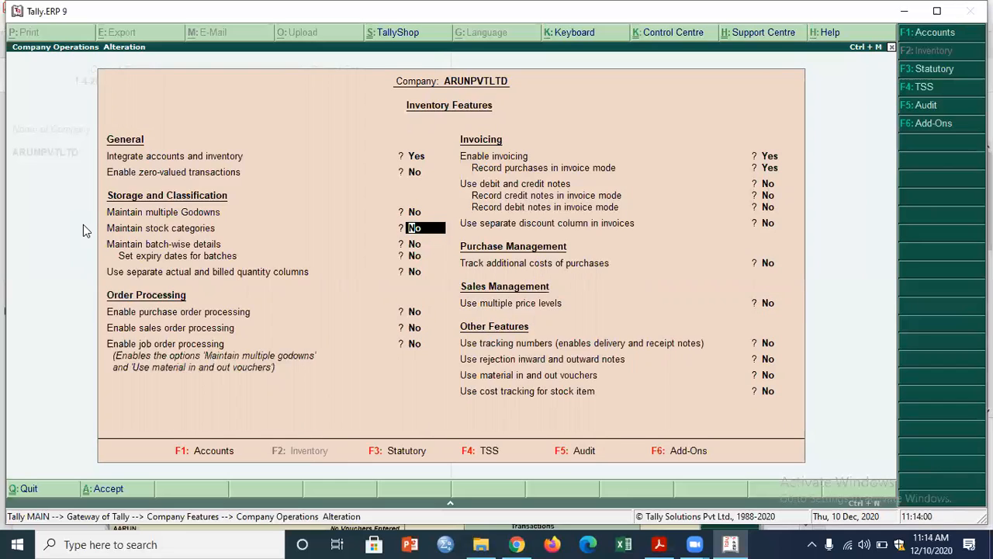
pyautogui.press('Return')
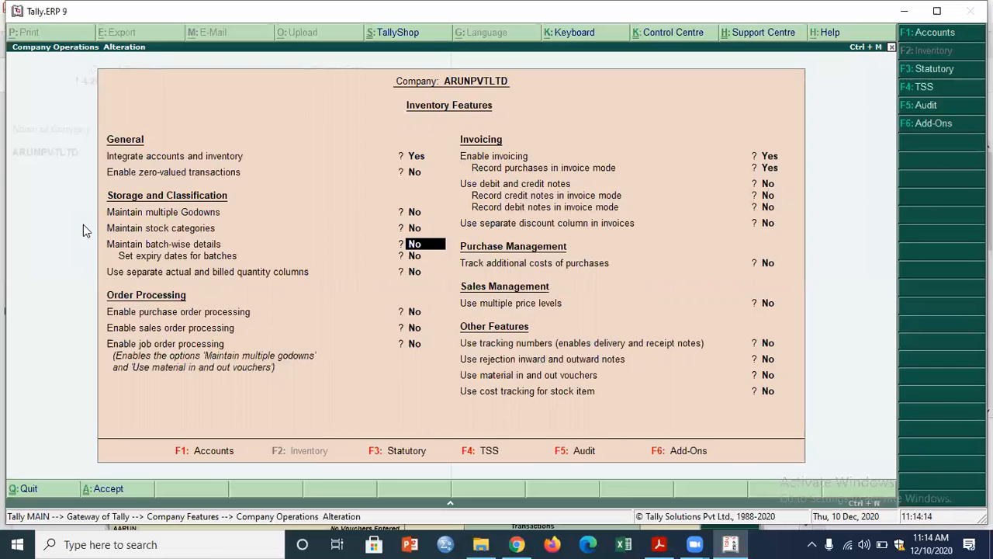
pyautogui.press('Down')
pyautogui.press('Up')
pyautogui.press('Return')
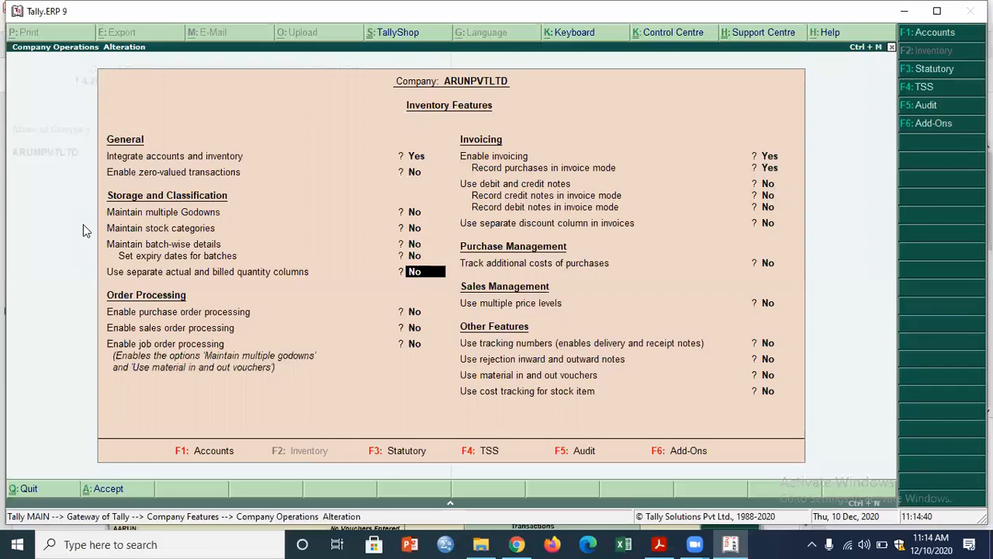
pyautogui.press('Return')
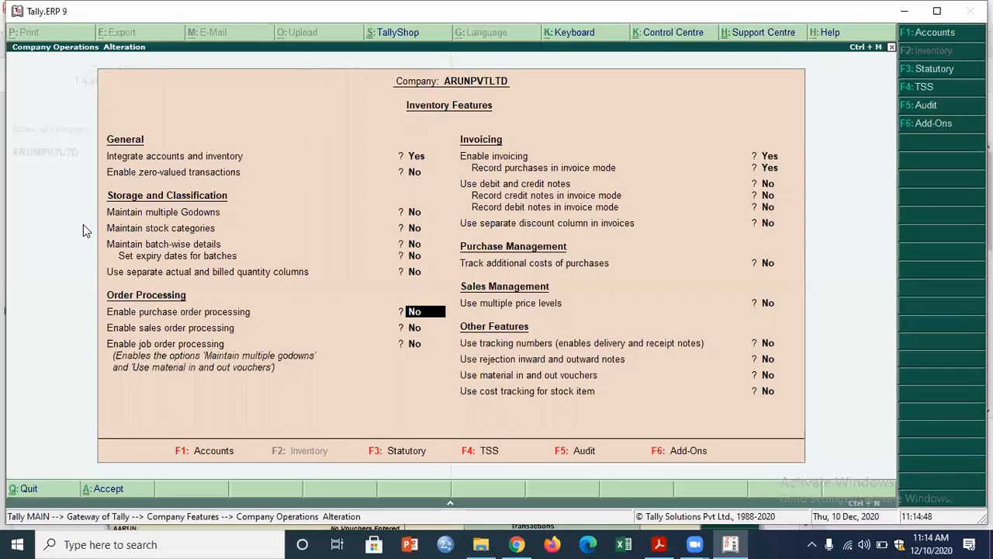
# - Go through the Order Processing and Invoicing options of the Inventory Features, keeping their current settings
pyautogui.press('Return')
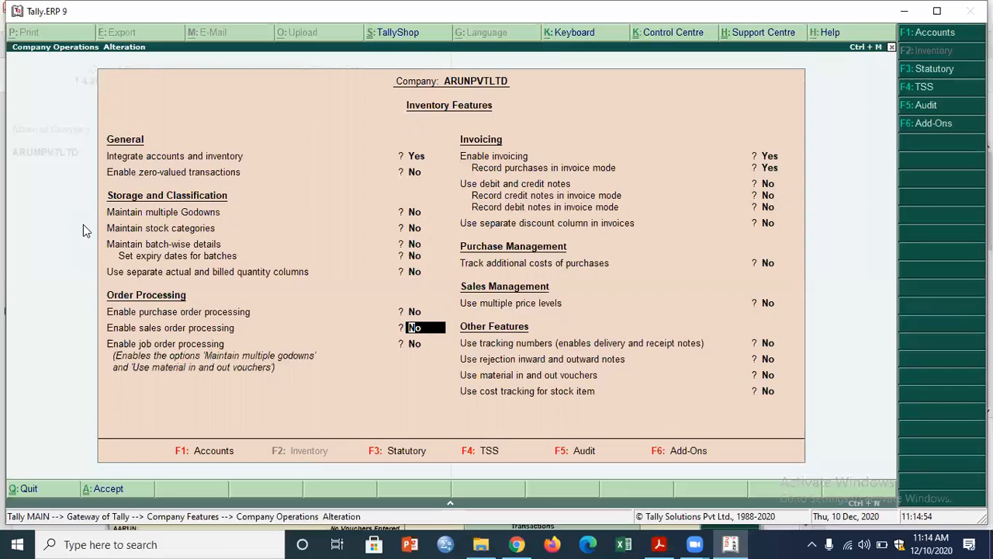
pyautogui.press('Return')
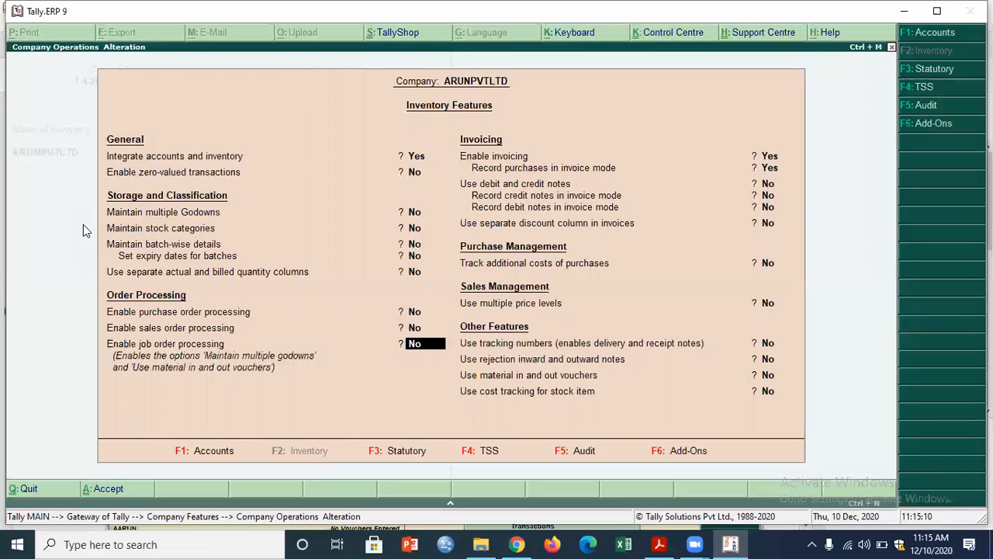
pyautogui.press('Return')
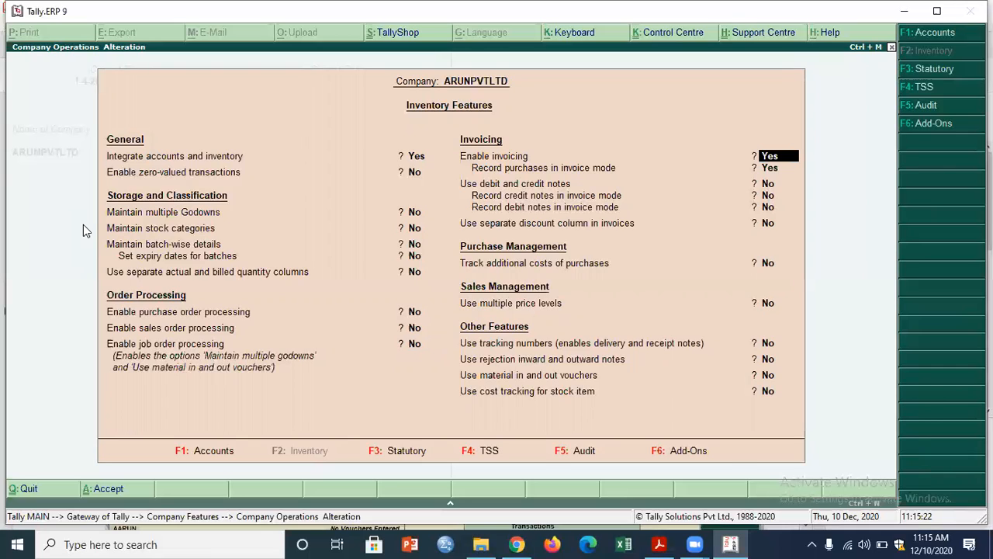
pyautogui.press('Return')
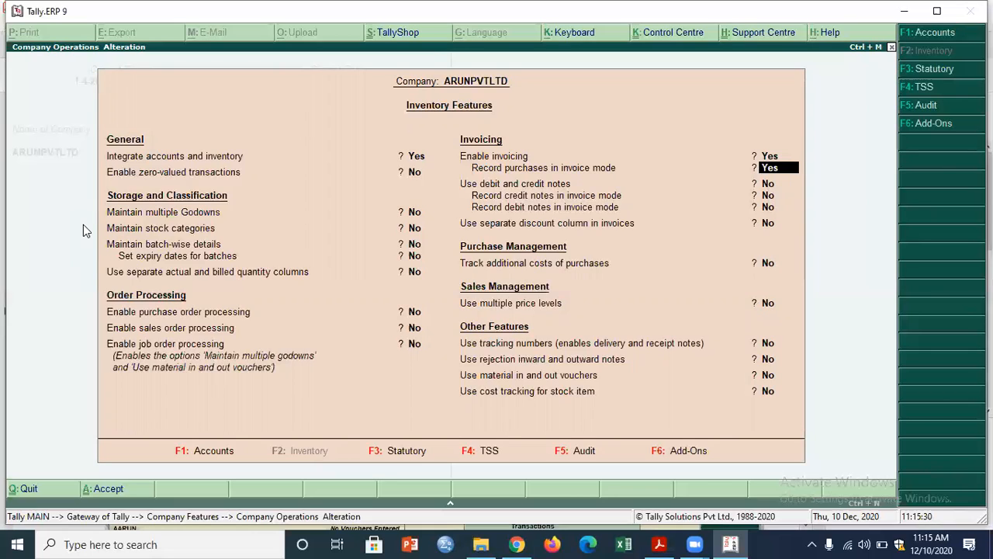
pyautogui.press('Return')
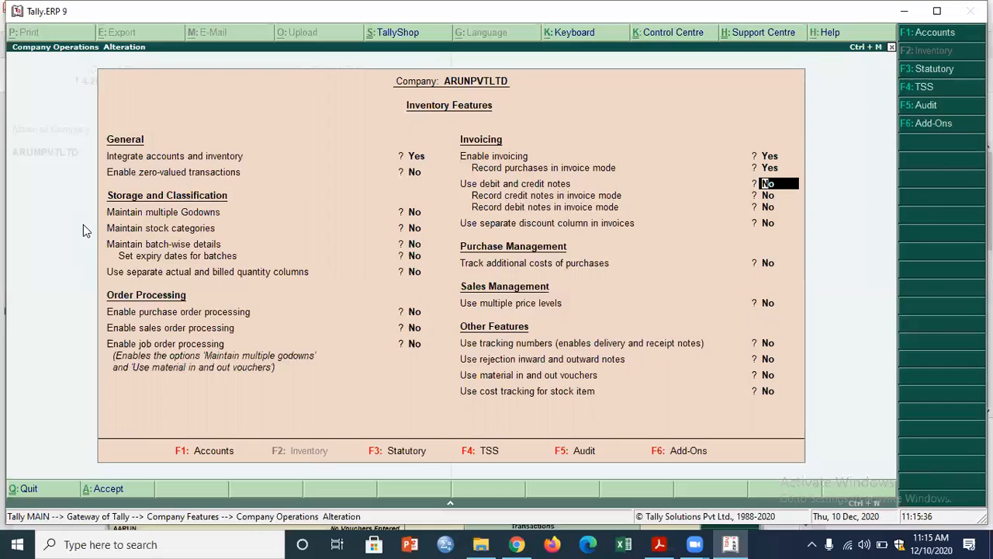
pyautogui.press('Return')
pyautogui.press('Return')
pyautogui.press('Up')
pyautogui.press('Down')
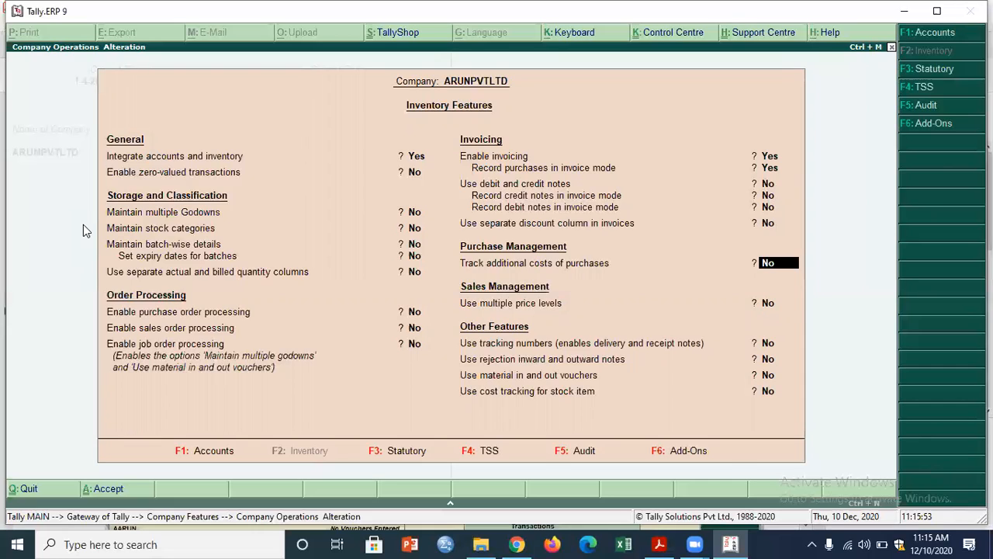
# - Review the Purchase Management, Sales Management and Other Features options of the Inventory Features, keeping their current settings
pyautogui.press('Return')
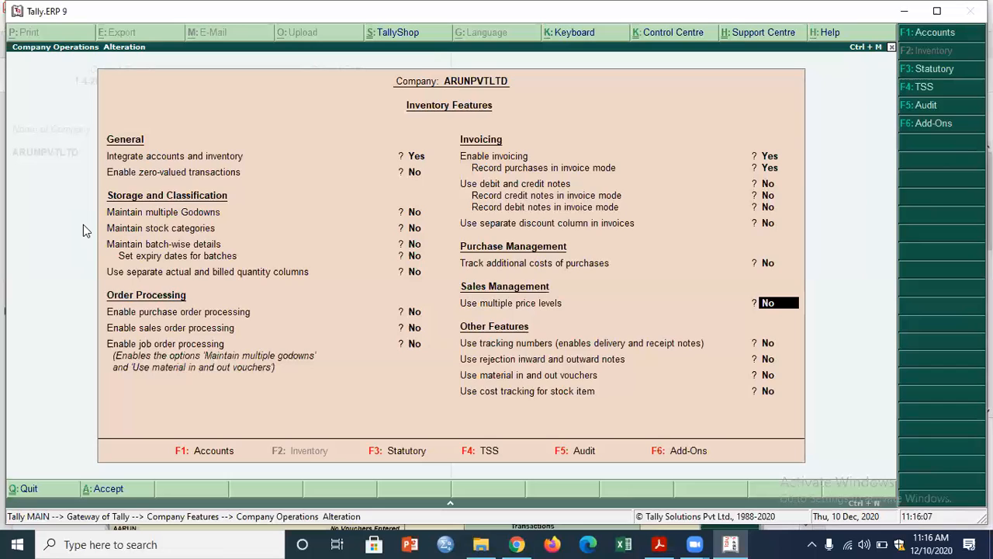
pyautogui.press('Return')
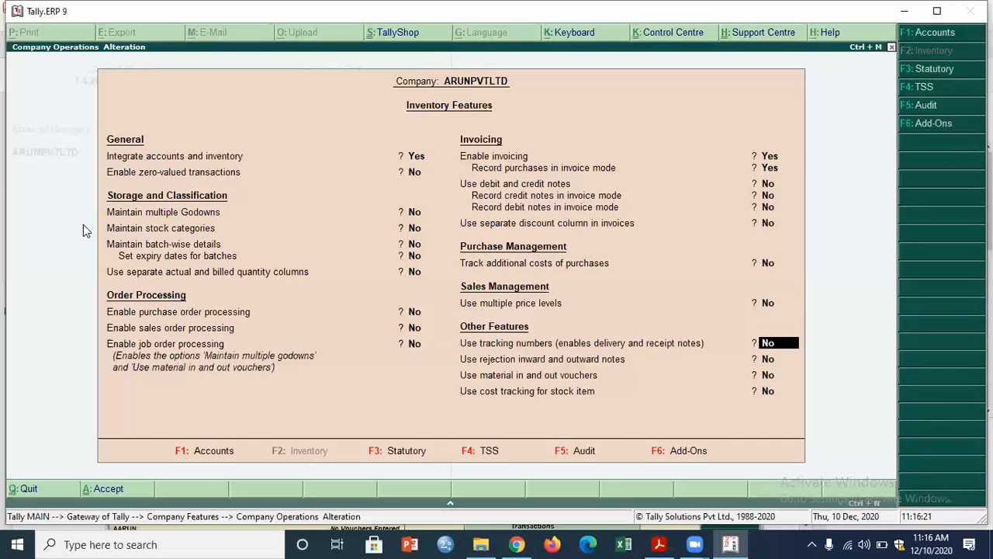
pyautogui.press('Return')
pyautogui.press('Return')
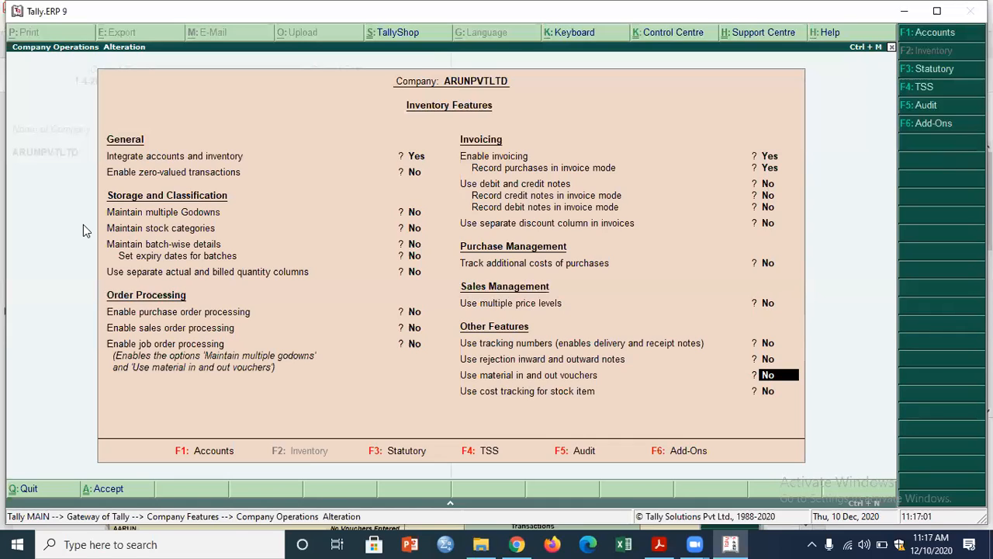
pyautogui.press('Return')
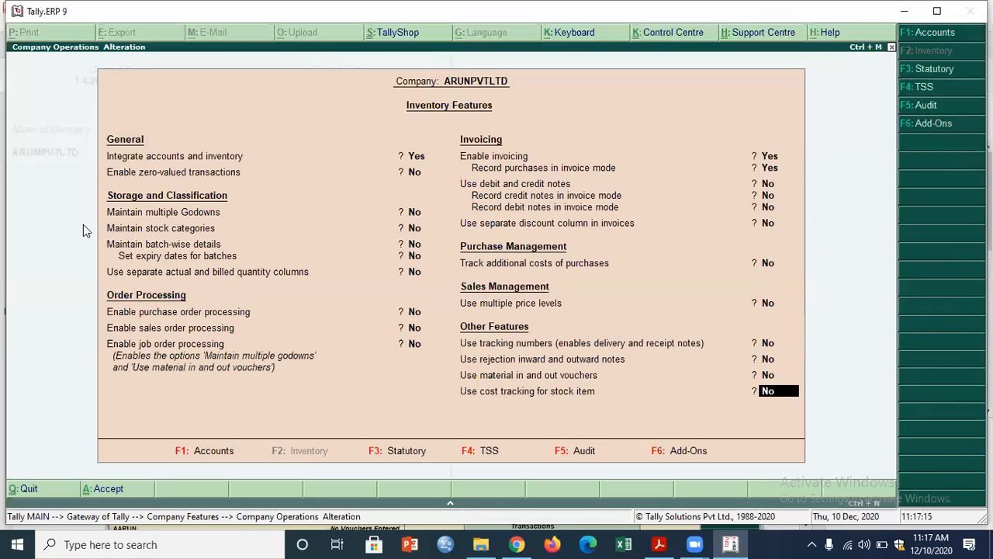
# - Quit the Inventory Features without saving and open the company's Statutory & Taxation features
pyautogui.press('BackSpace')
pyautogui.press('Escape')
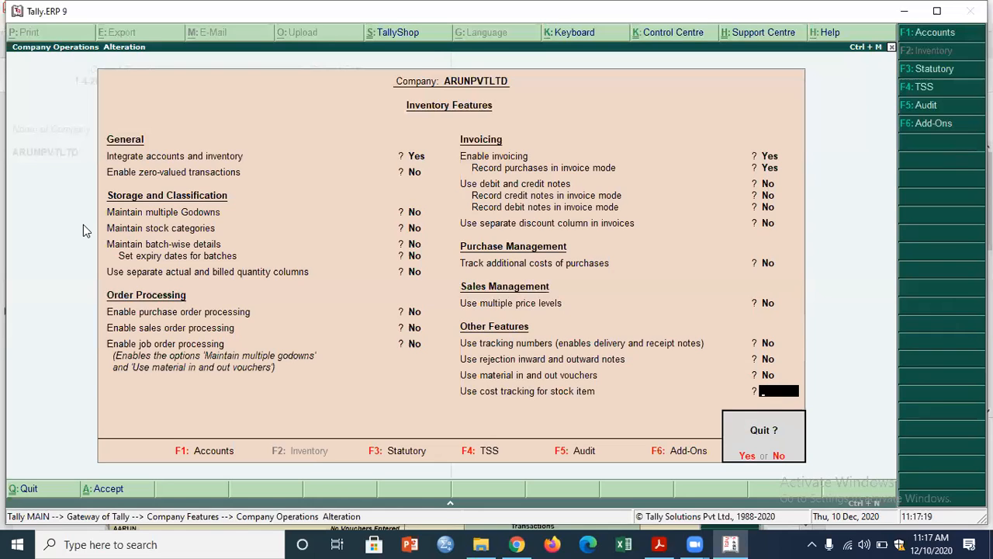
pyautogui.press('y')
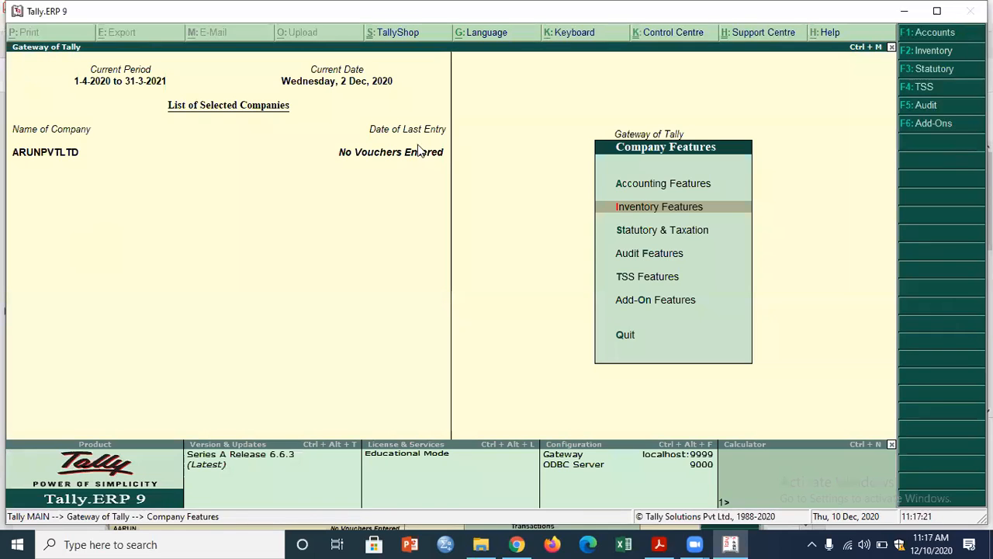
pyautogui.click(629, 231)
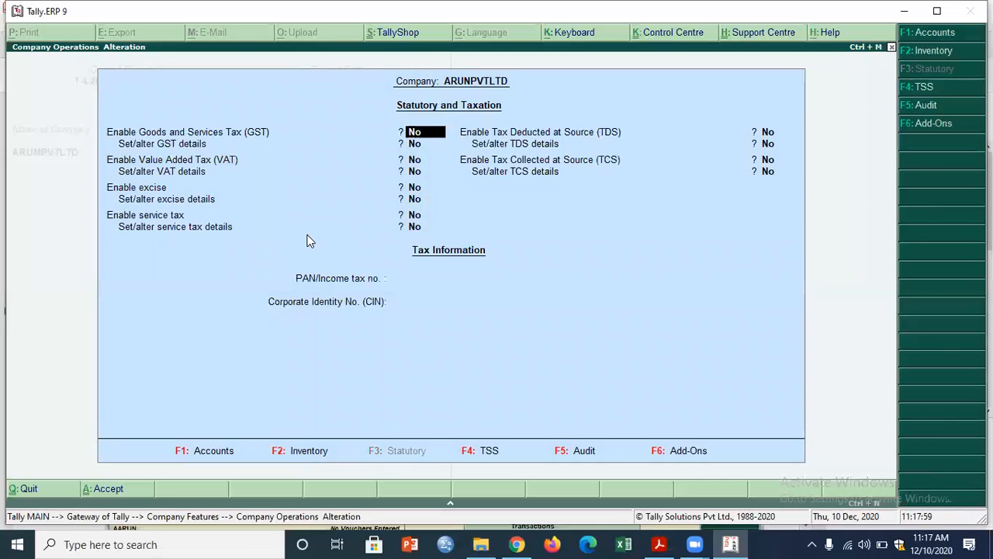
# - Go through the GST, VAT, excise, service tax, TDS, TCS and Tax Information options, keeping their current settings, and quit without saving
pyautogui.press('Return')
pyautogui.press('Return')
pyautogui.press('Return')
pyautogui.press('Return')
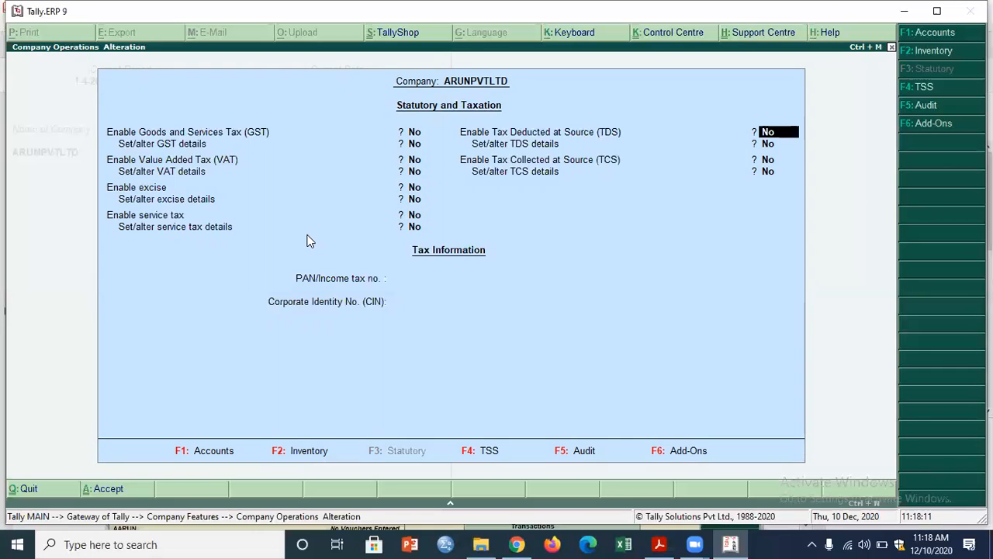
pyautogui.press('Return')
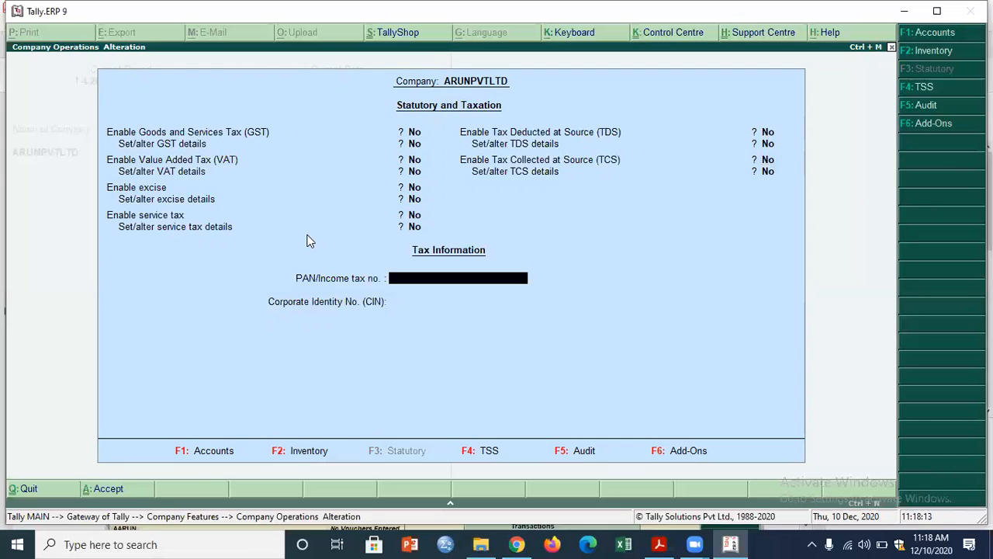
pyautogui.press('Up')
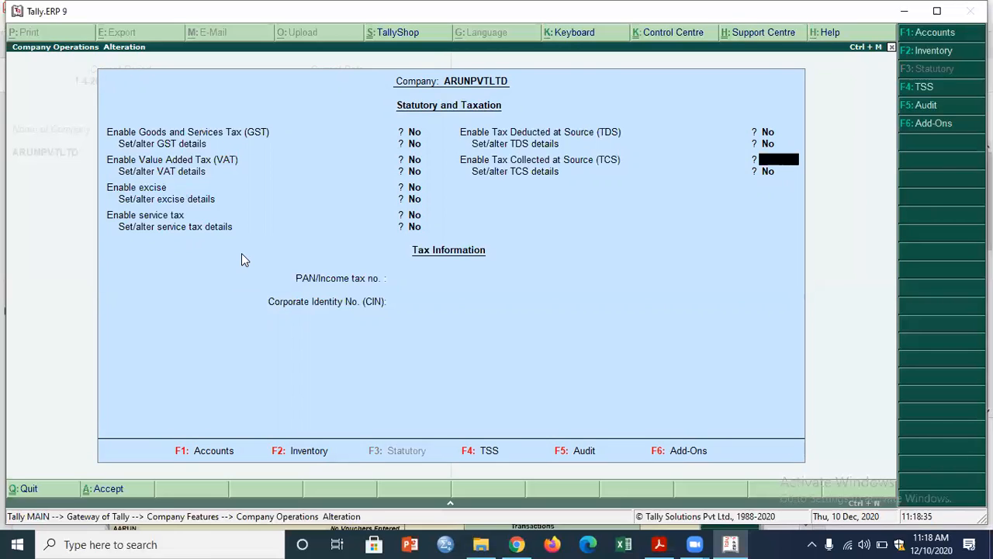
pyautogui.press('Escape')
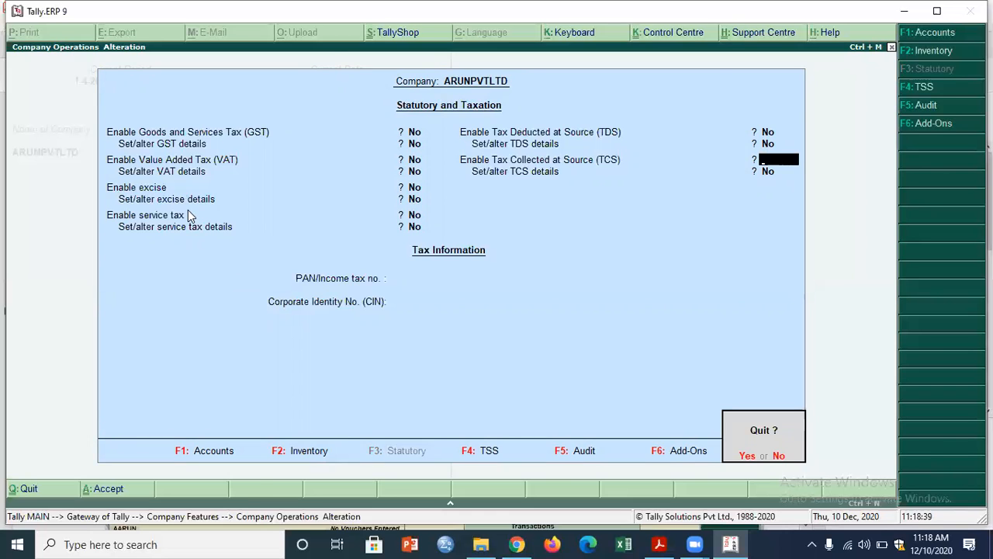
pyautogui.press('y')
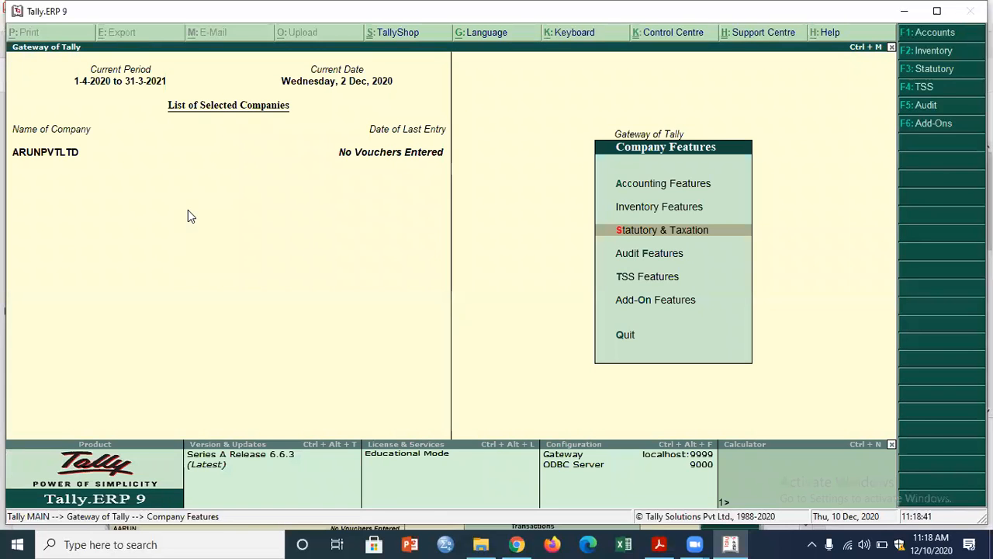
# - Open the company's TSS Features and review the Connection Details, Connectivity Features and SMS Access Details, keeping their current settings
pyautogui.press('Down')
pyautogui.press('Down')
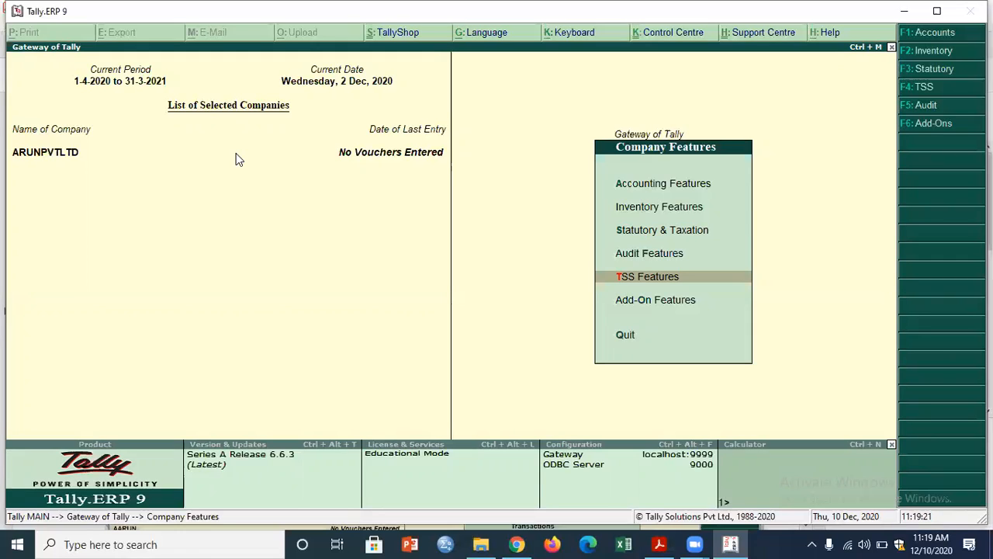
pyautogui.press('Return')
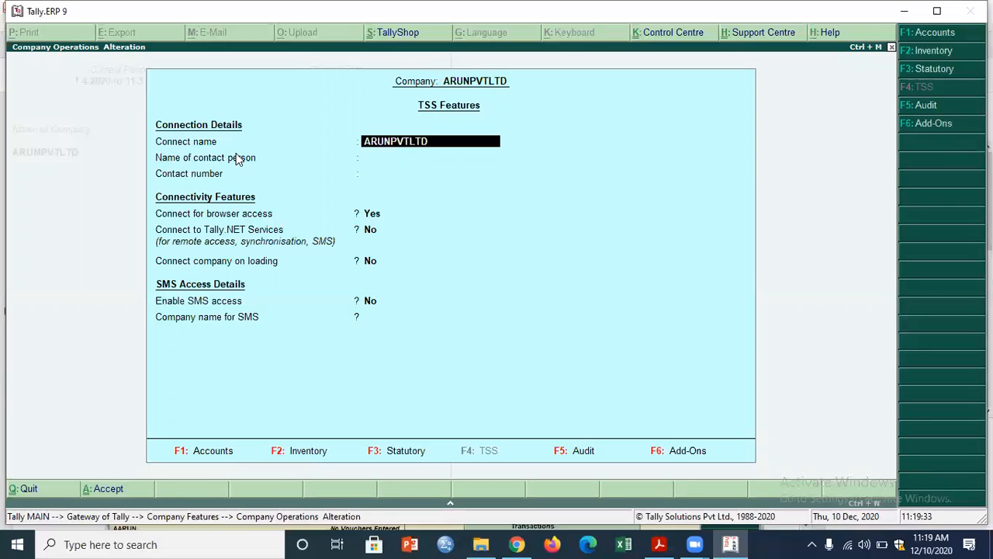
pyautogui.press('Return')
pyautogui.press('Up')
pyautogui.press('Return')
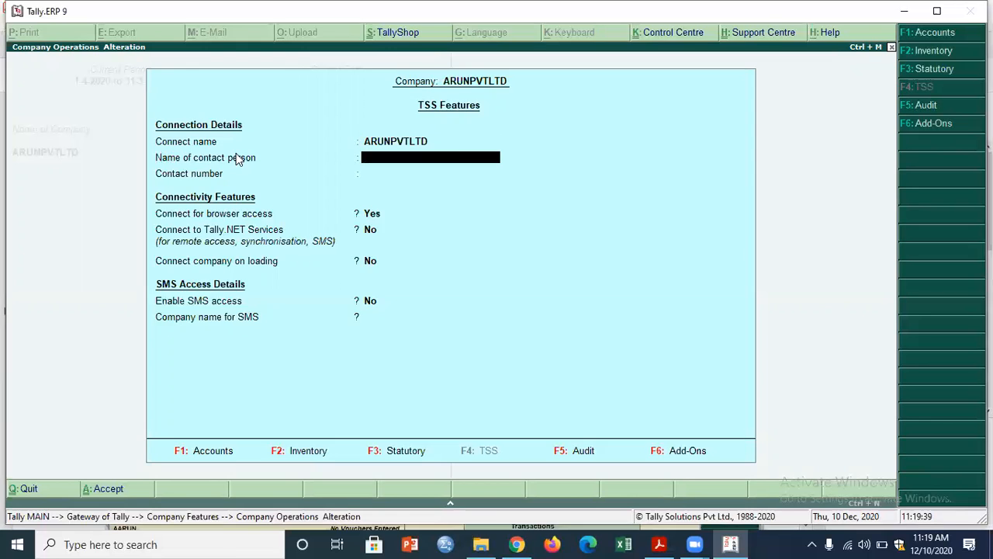
pyautogui.press('Return')
pyautogui.press('Return')
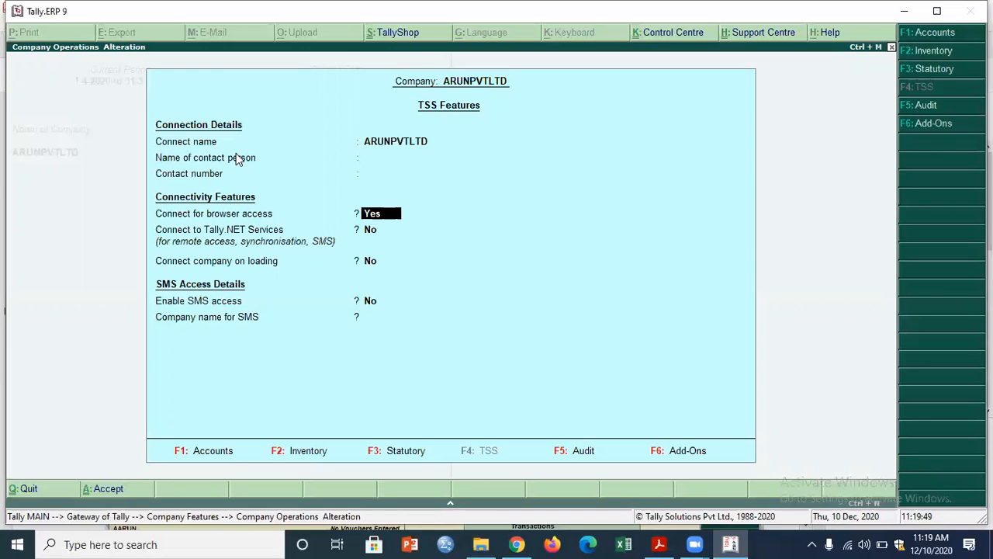
pyautogui.press('Return')
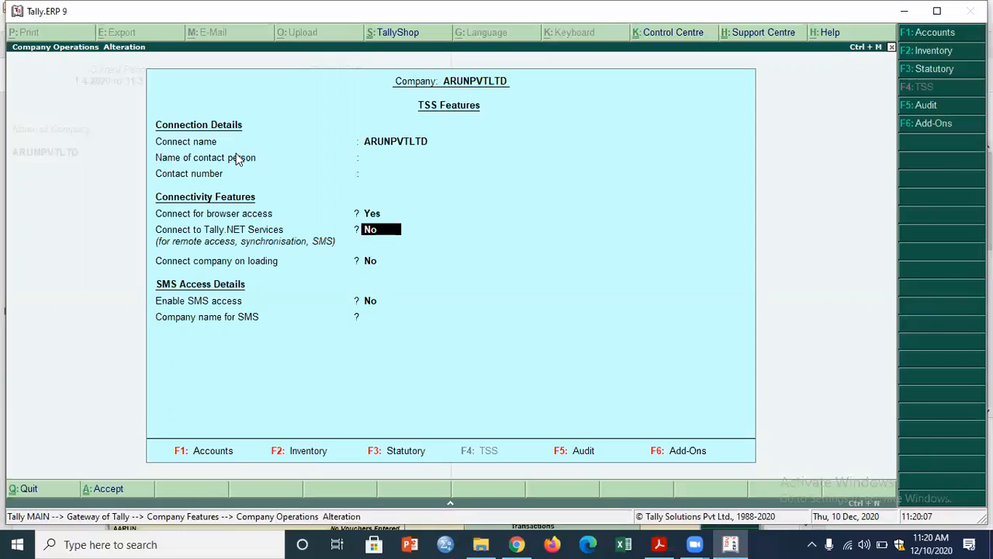
pyautogui.press('Return')
pyautogui.press('Return')
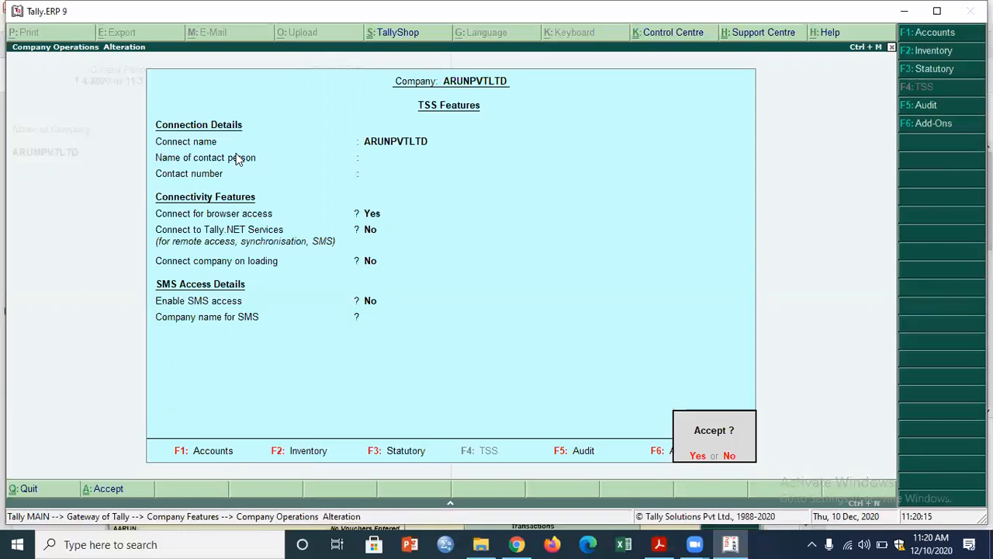
# - Quit the TSS Features without saving and open the company's Add-On Features
pyautogui.press('Escape')
pyautogui.press('Escape')
pyautogui.press('Escape')
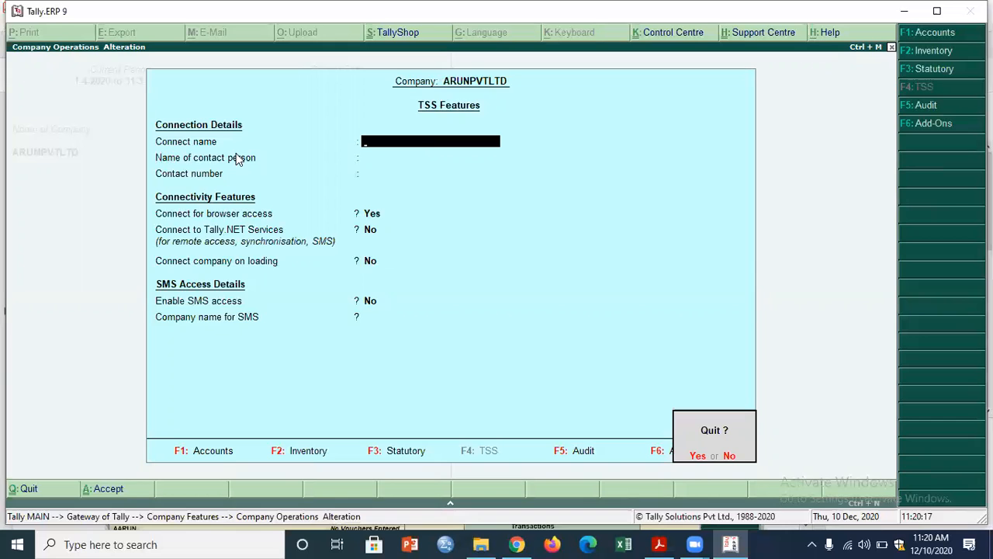
pyautogui.press('n')
pyautogui.press('Escape')
pyautogui.press('y')
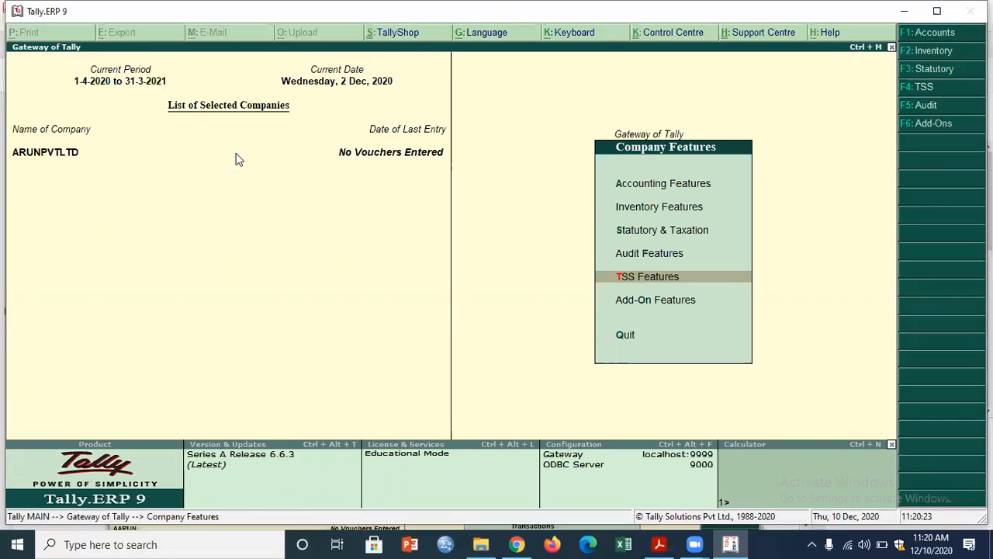
pyautogui.press('Down')
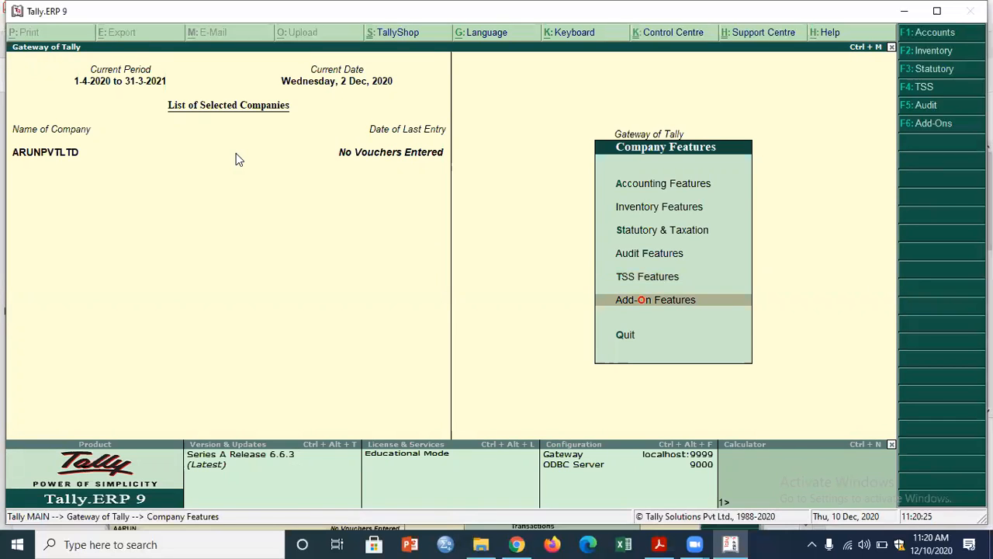
pyautogui.press('Return')
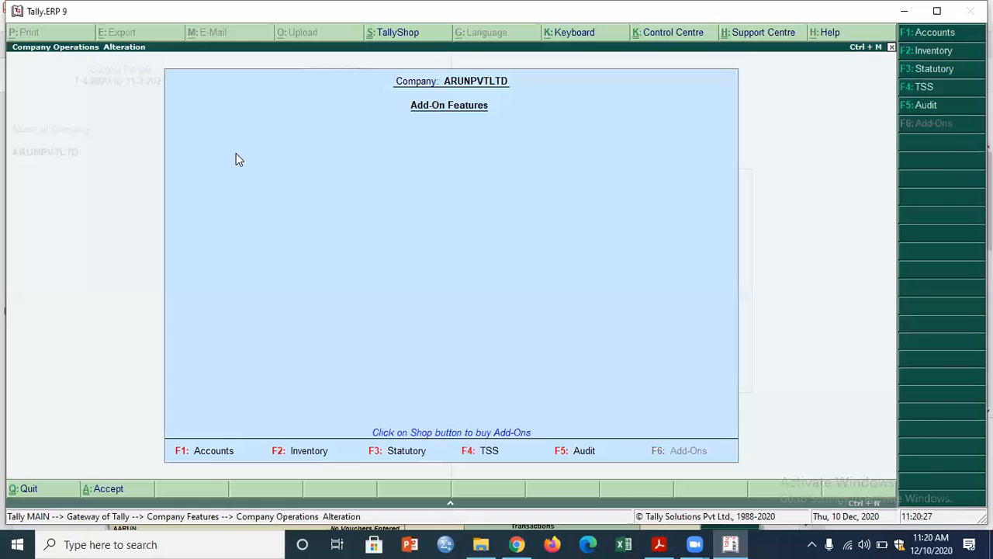